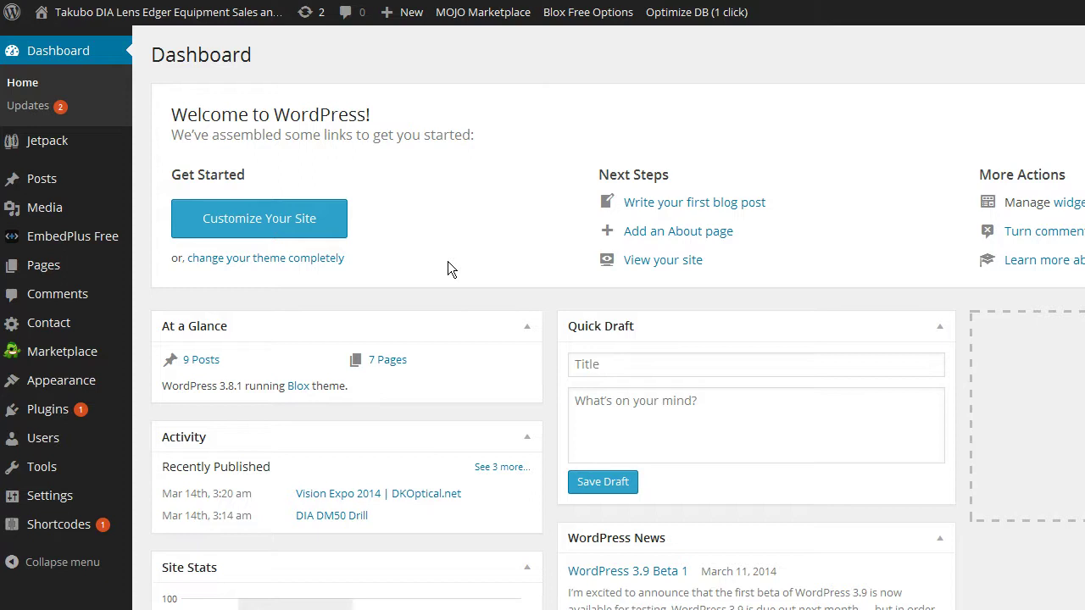
# - Scroll the installed plugins list to confirm Contact Form 7 and Really Simple CAPTCHA are active
pyautogui.moveTo(52, 411)
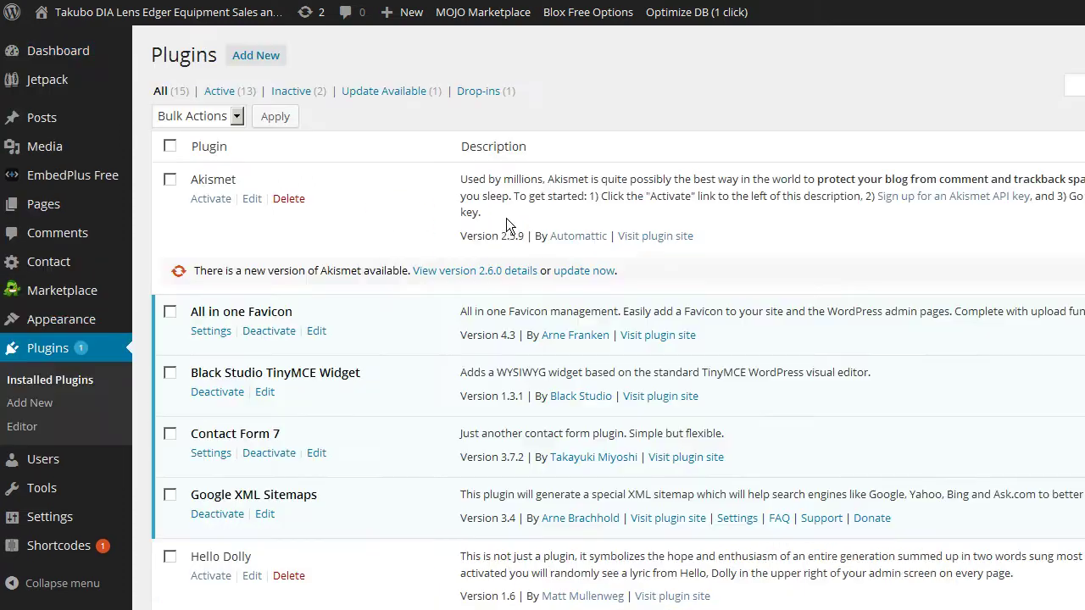
pyautogui.scroll(-3, 388, 334)
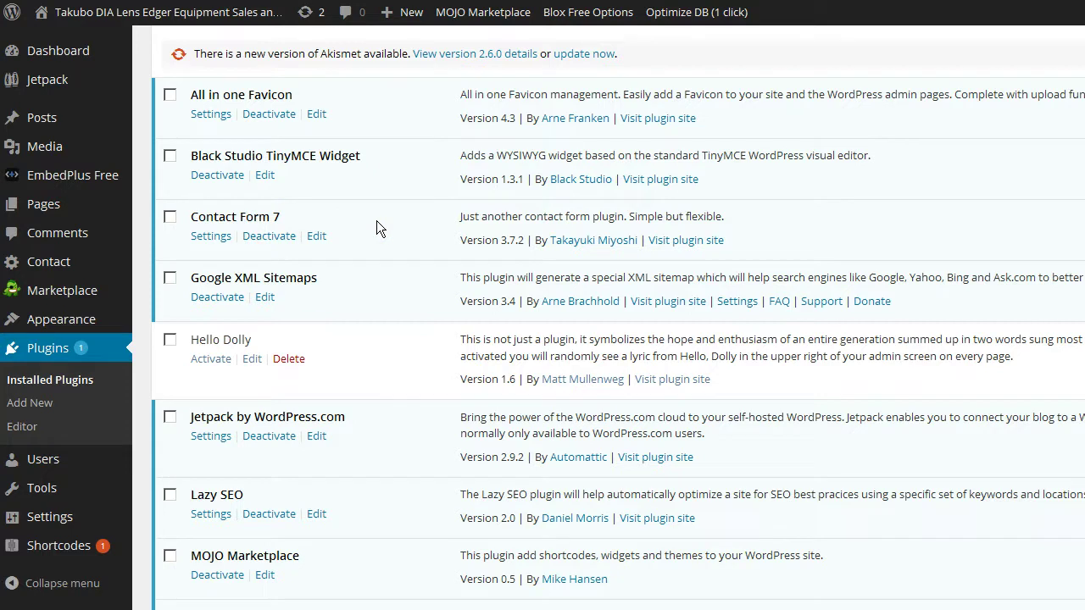
pyautogui.scroll(-4, 376, 221)
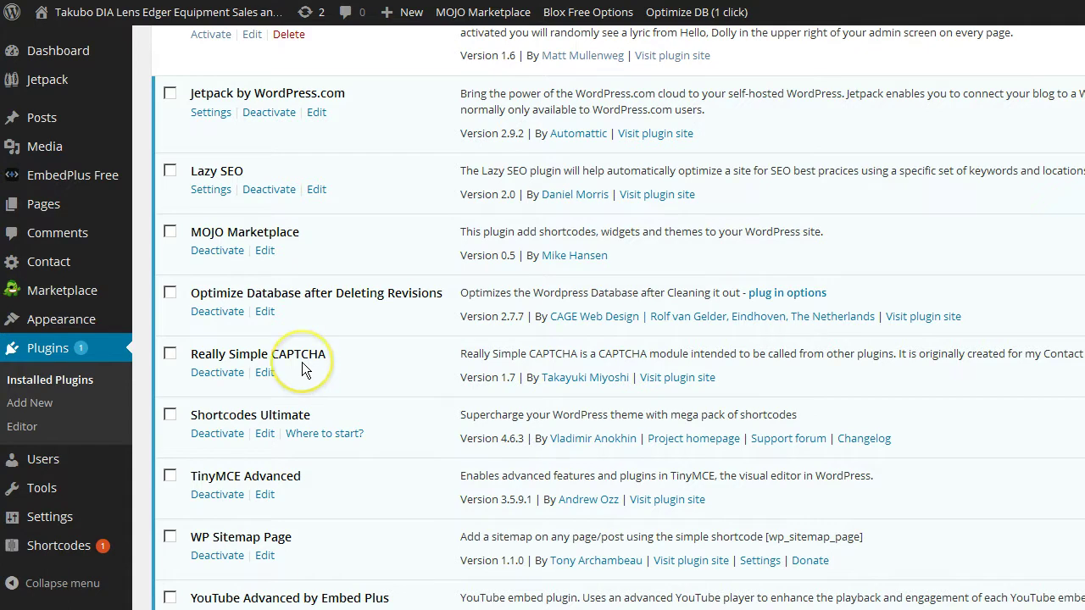
pyautogui.scroll(5, 303, 363)
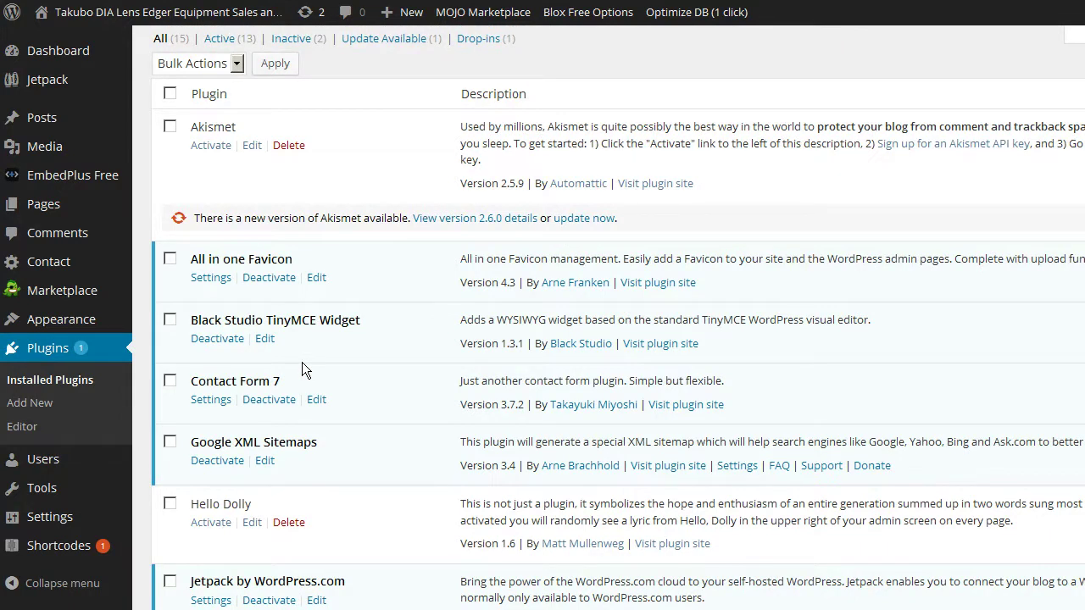
pyautogui.scroll(-5, 302, 362)
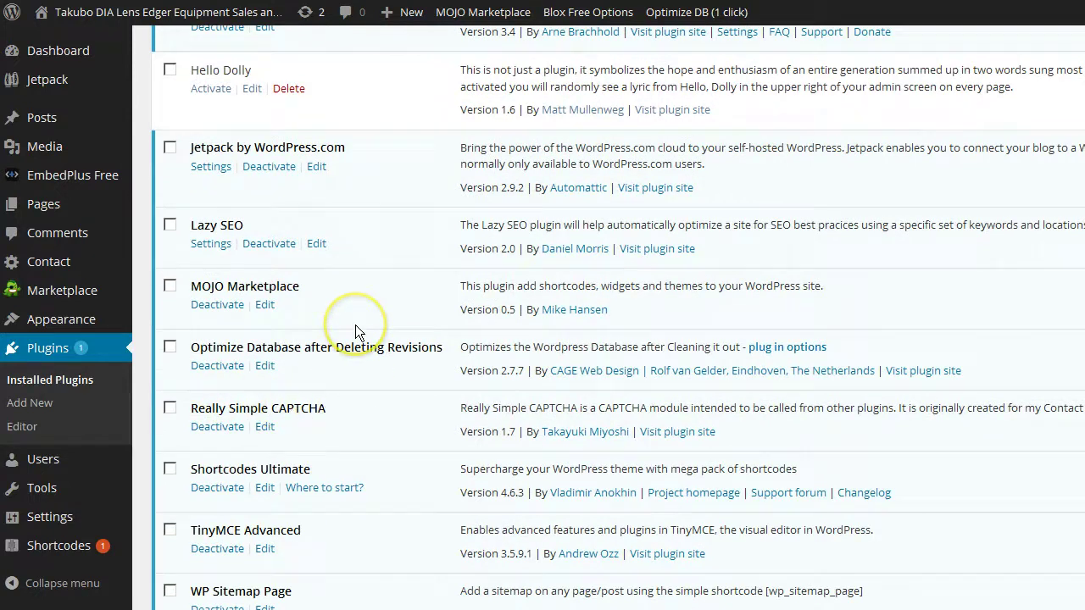
pyautogui.scroll(4, 355, 325)
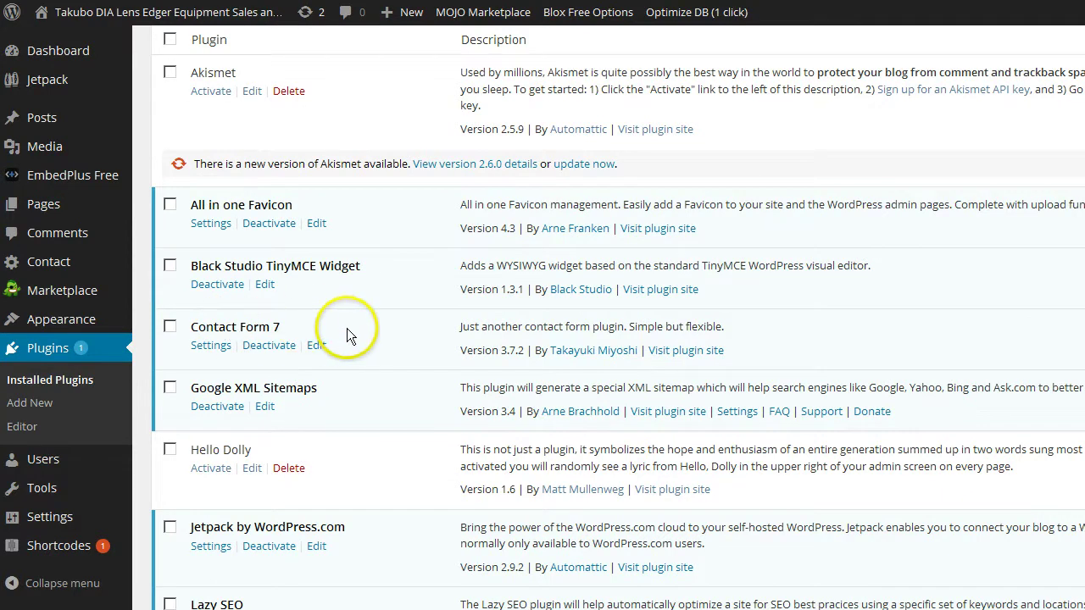
pyautogui.scroll(-1, 347, 328)
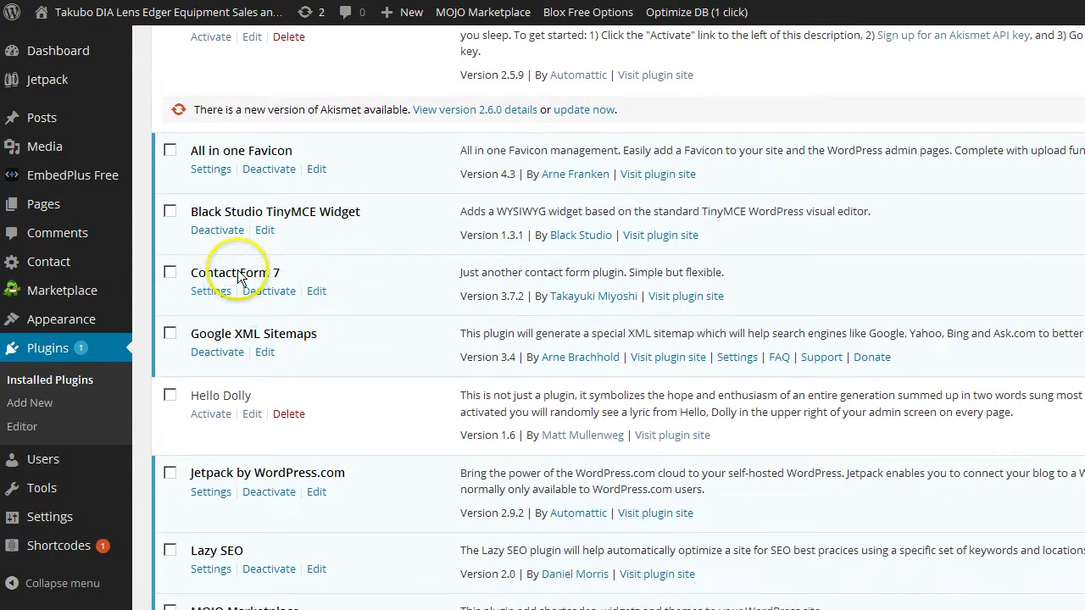
pyautogui.scroll(-5, 378, 311)
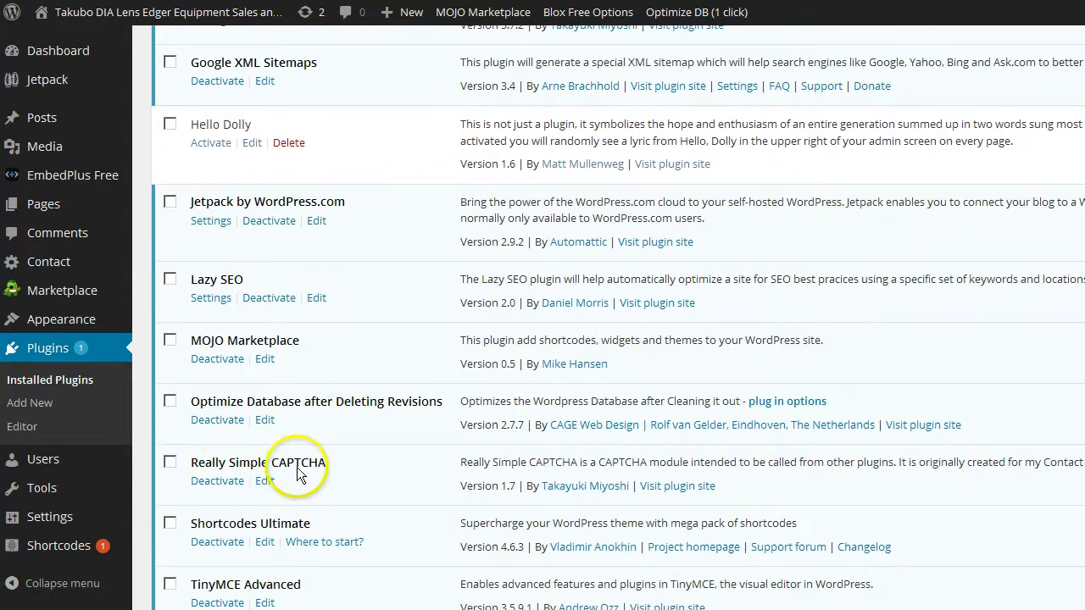
pyautogui.moveTo(48, 265)
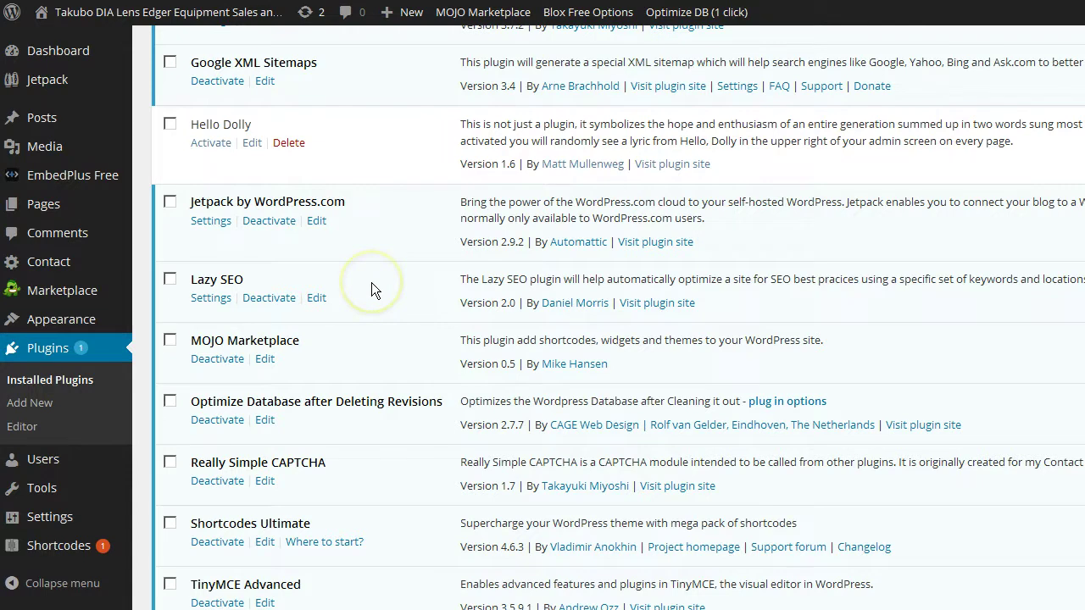
# - Open the DkOptical Request form's template for editing, then view the live contact page
pyautogui.click(47, 264)
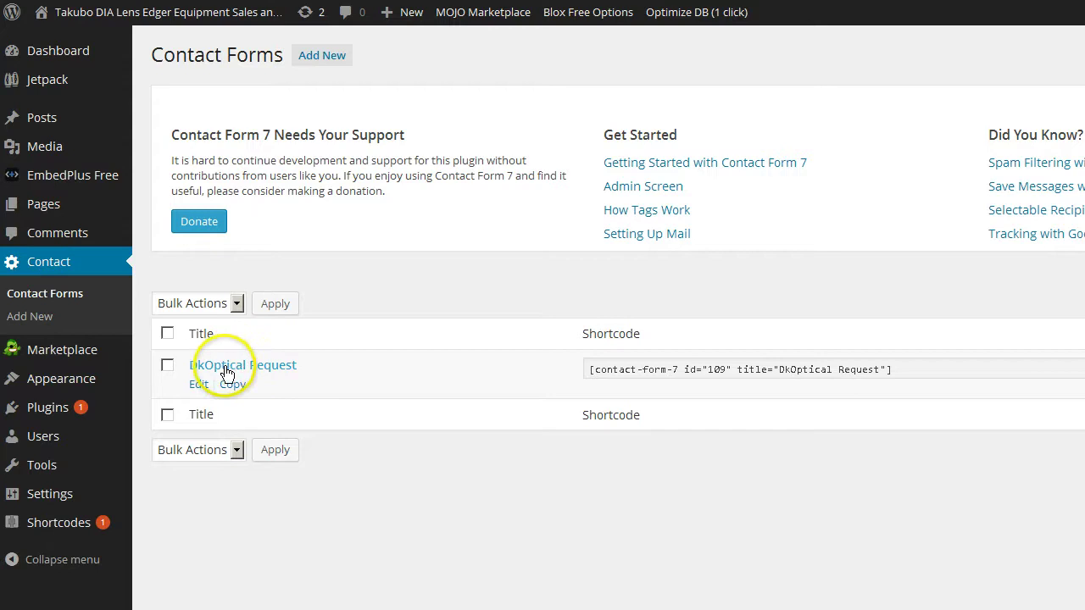
pyautogui.click(199, 384)
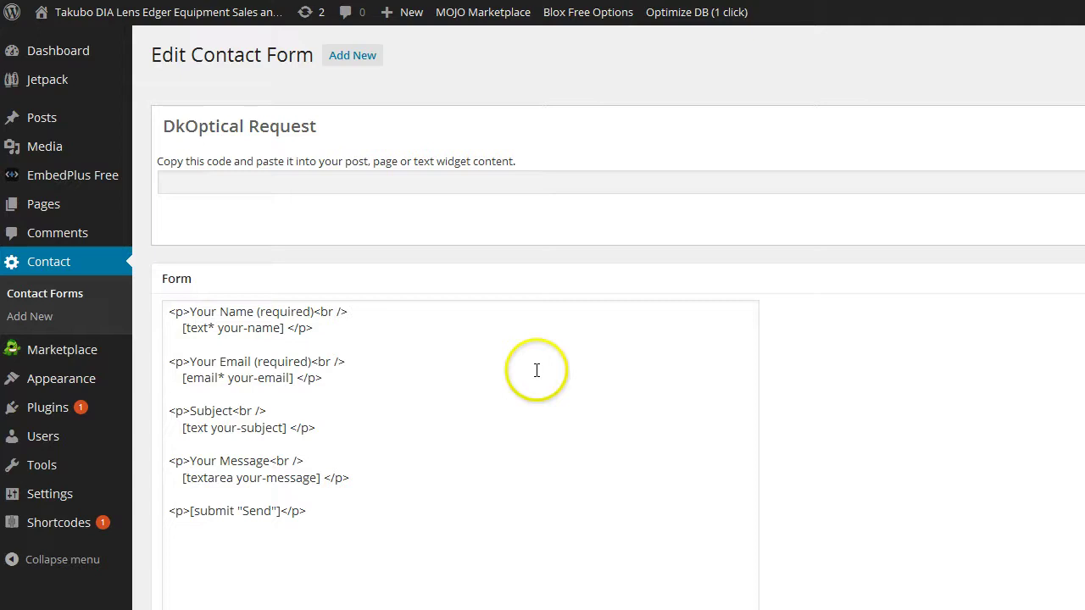
pyautogui.scroll(-2, 543, 376)
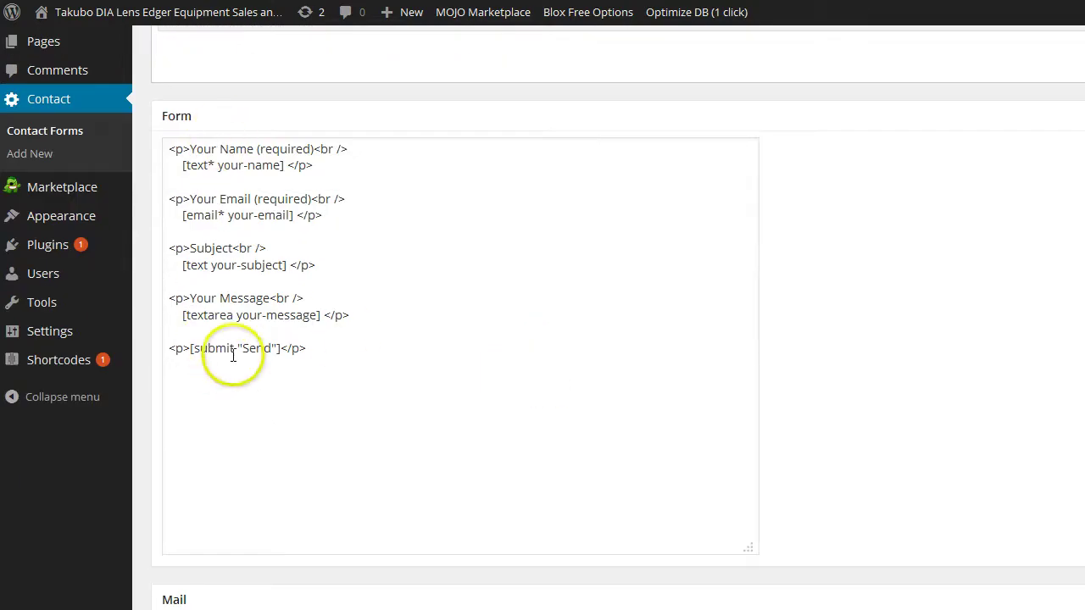
pyautogui.click(93, 12)
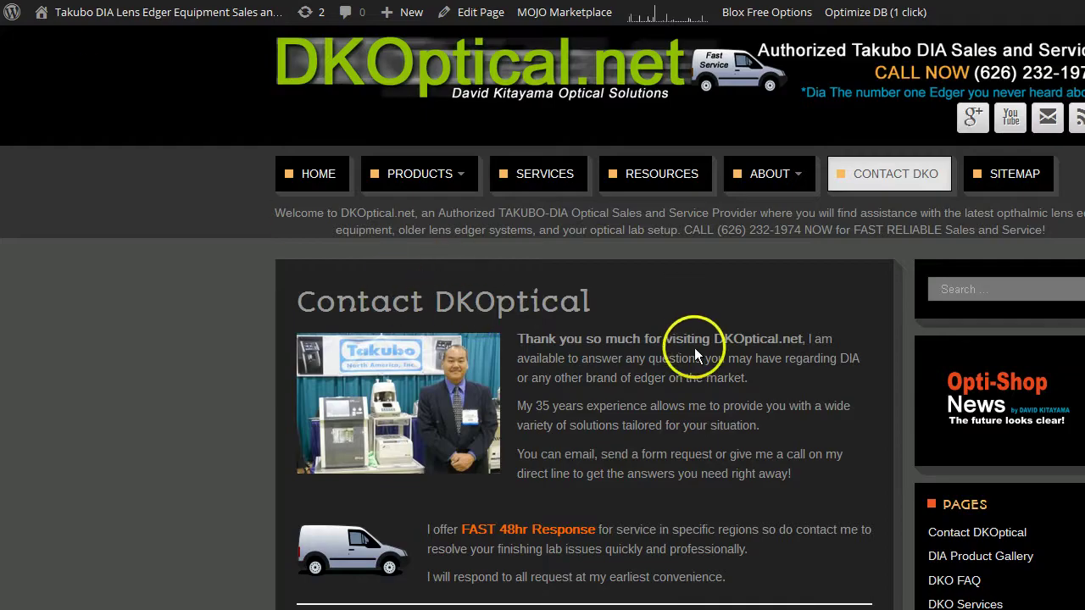
pyautogui.scroll(-7, 694, 347)
pyautogui.scroll(-5, 694, 347)
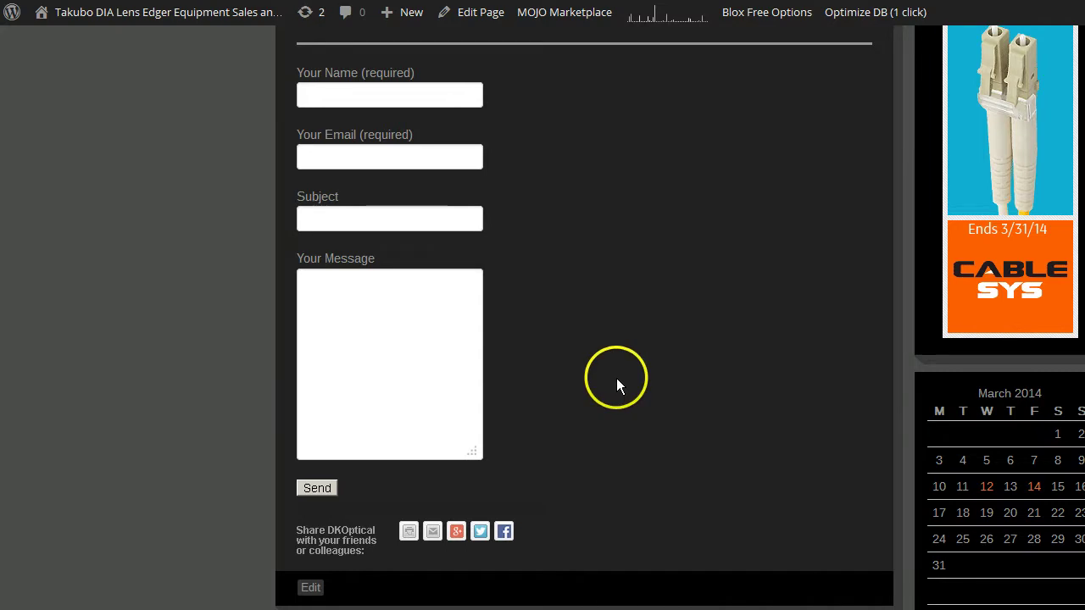
pyautogui.scroll(2, 612, 384)
pyautogui.scroll(7, 612, 381)
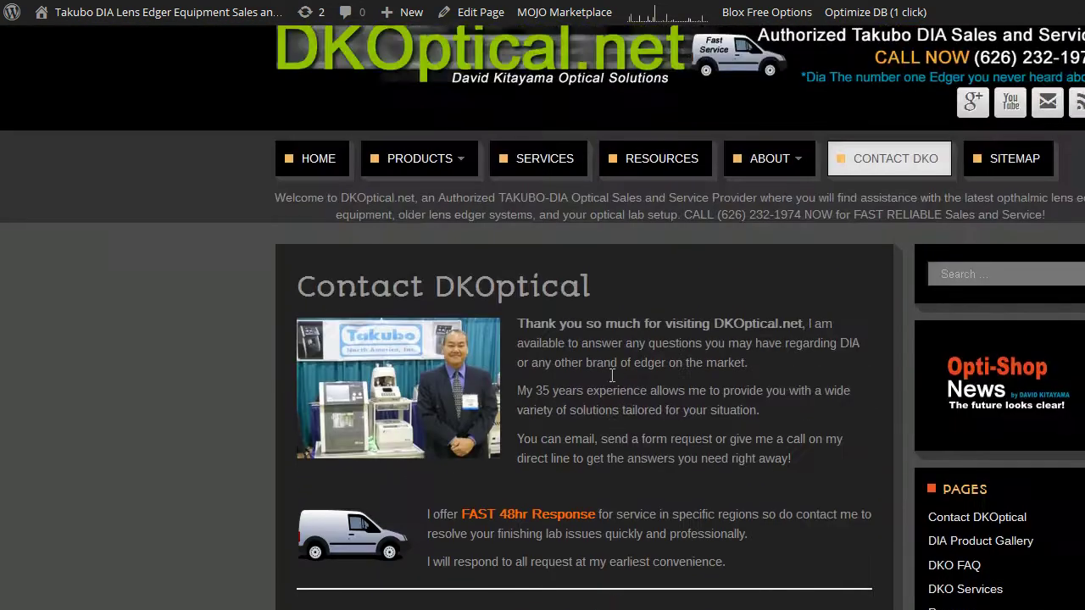
# - Return to the DkOptical Request form editor and open the Generate Tag list
pyautogui.click(269, 236)
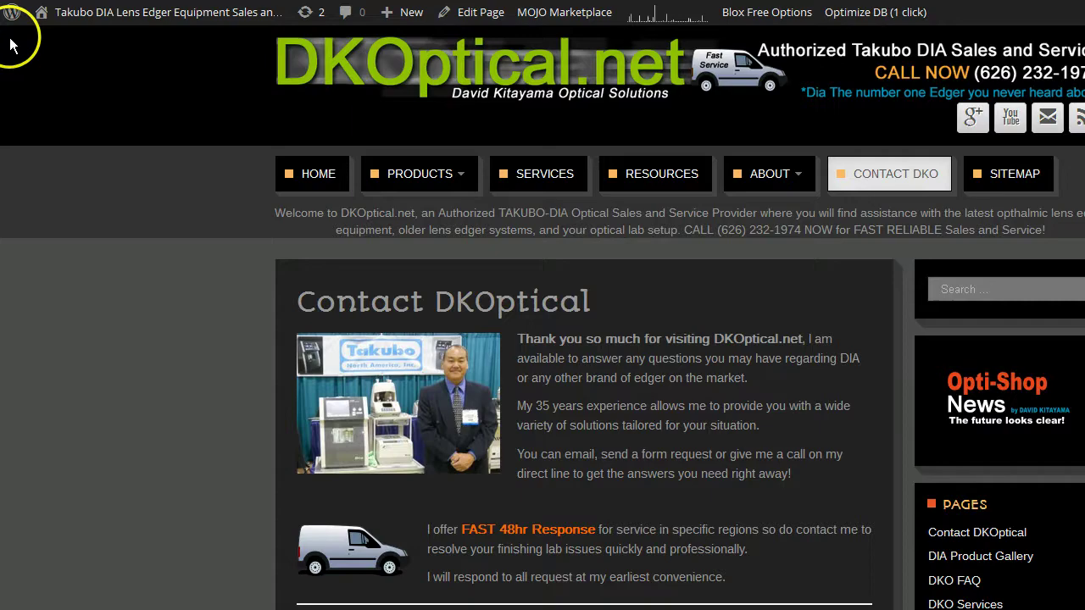
pyautogui.hotkey('ctrl', 'Tab')
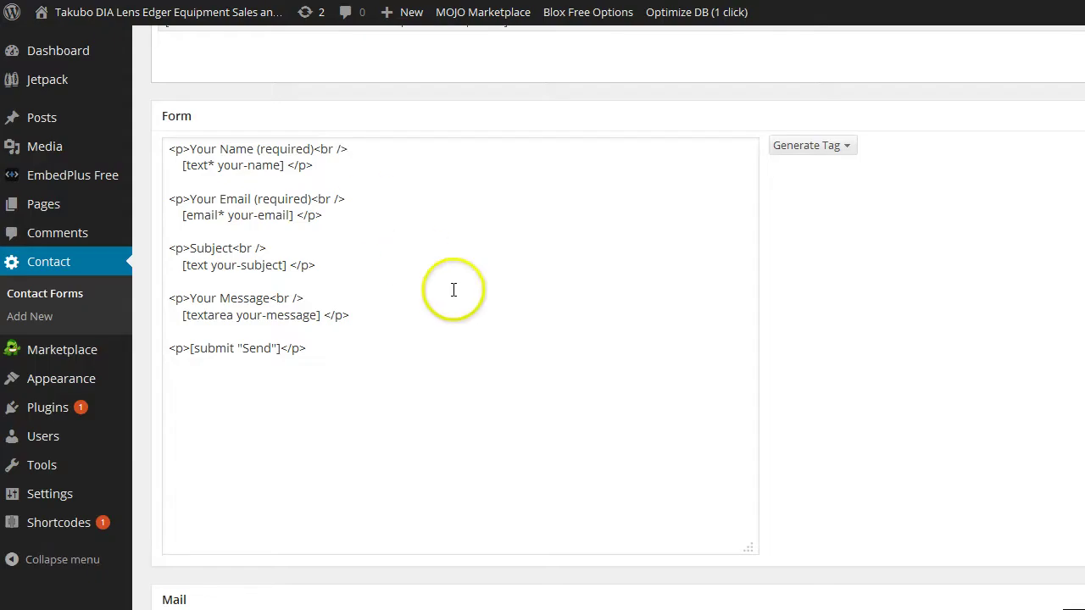
pyautogui.scroll(2, 594, 336)
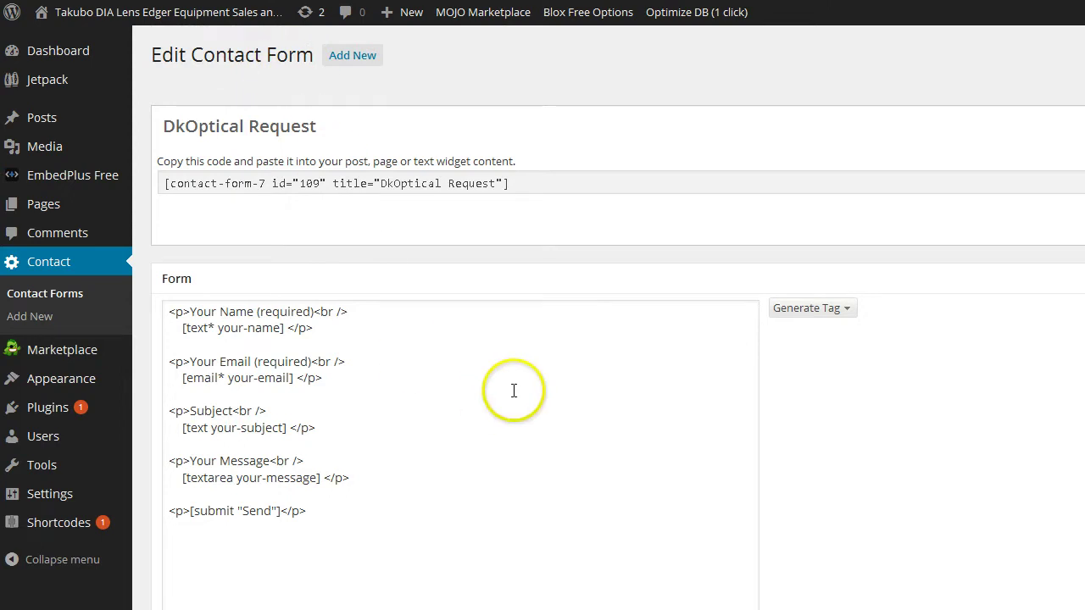
pyautogui.scroll(-3, 514, 391)
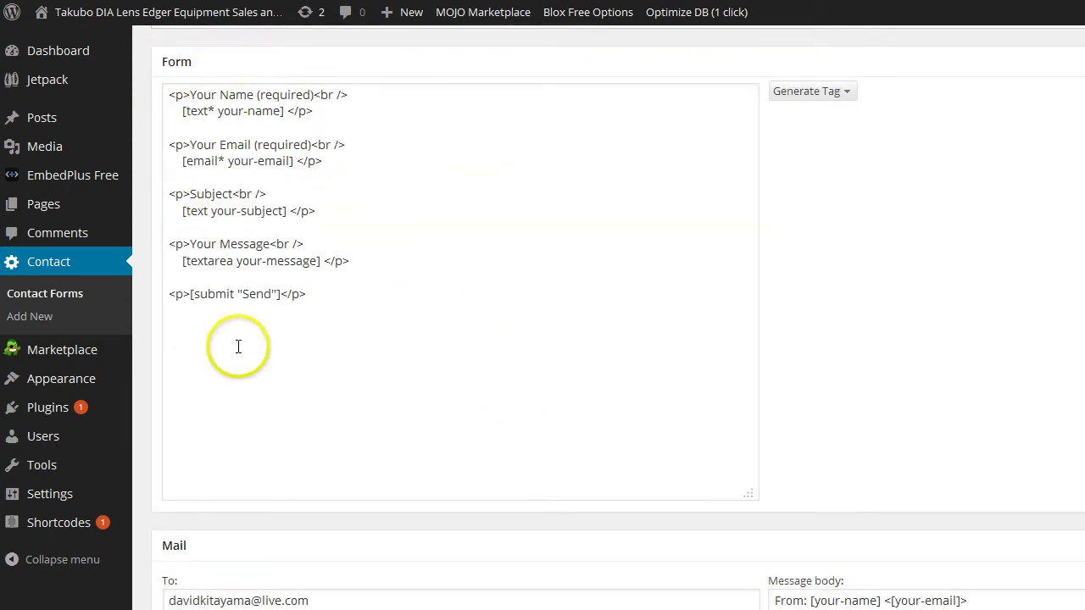
pyautogui.click(847, 91)
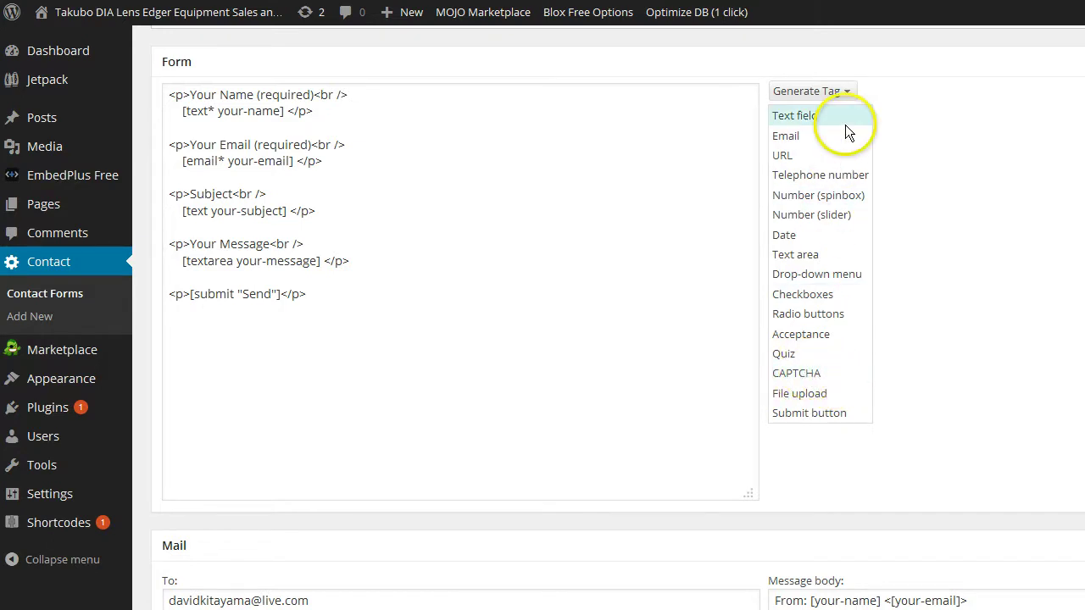
# - Generate a CAPTCHA tag with Large image size, giving [captchac captcha-823 size:l]
pyautogui.click(791, 375)
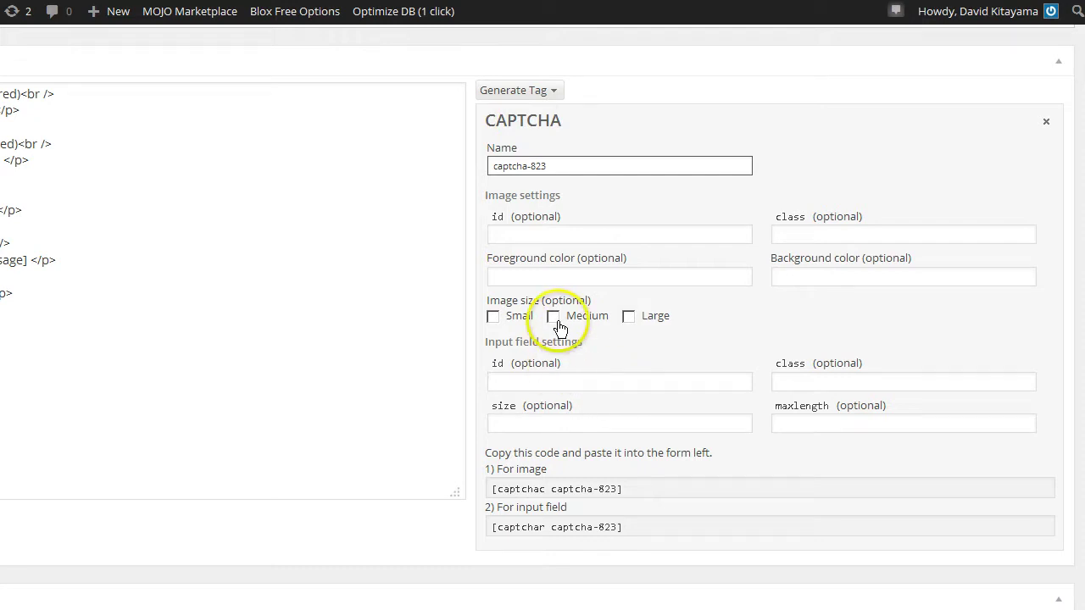
pyautogui.click(628, 317)
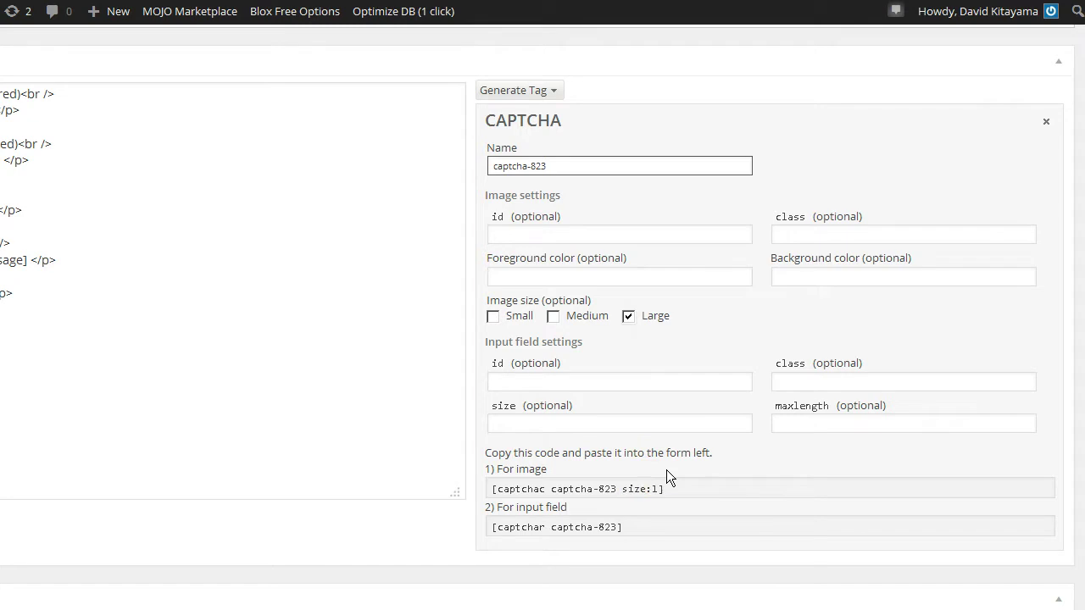
pyautogui.click(599, 280)
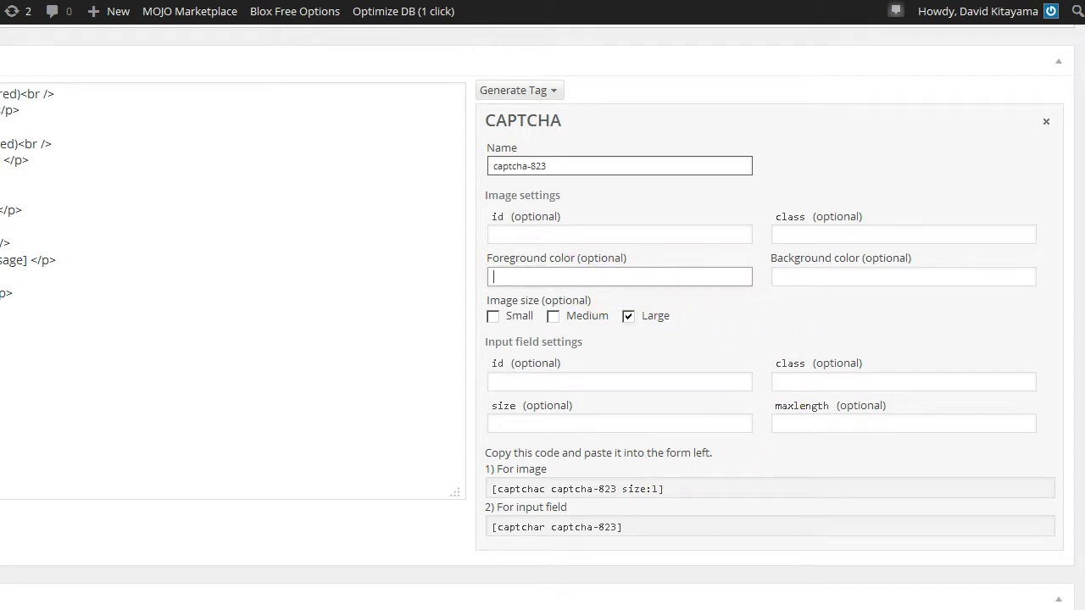
pyautogui.click(432, 609)
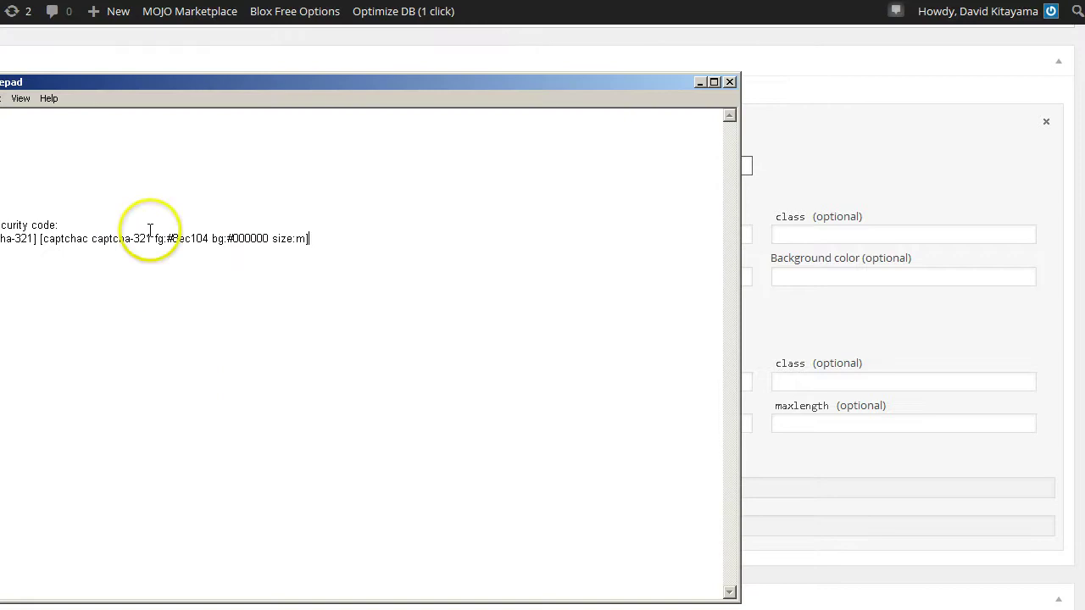
pyautogui.moveTo(162, 80); pyautogui.dragTo(263, 80)
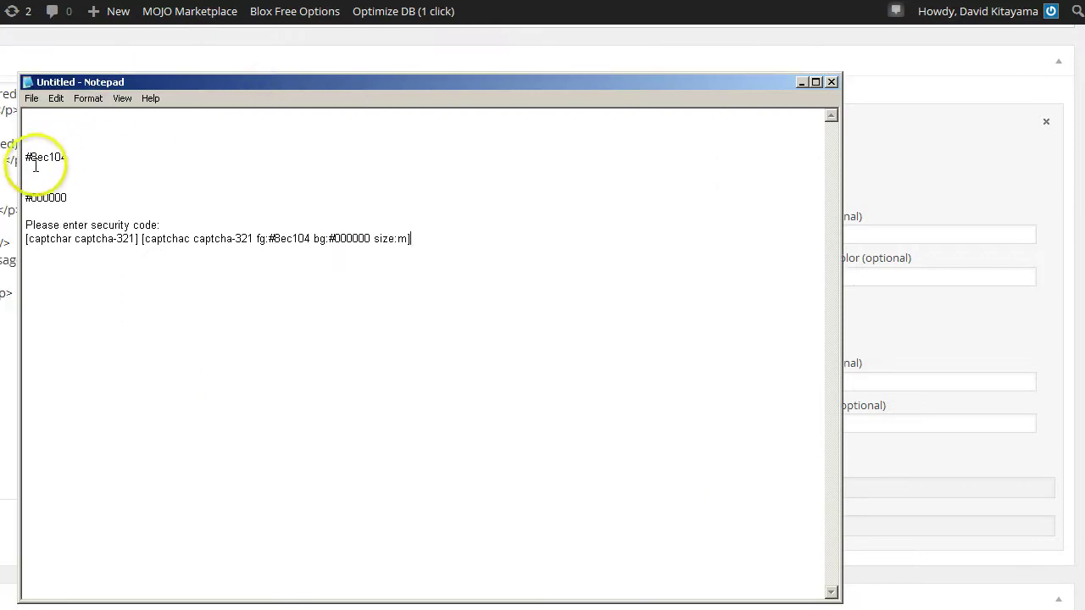
pyautogui.moveTo(26, 158); pyautogui.dragTo(86, 156)
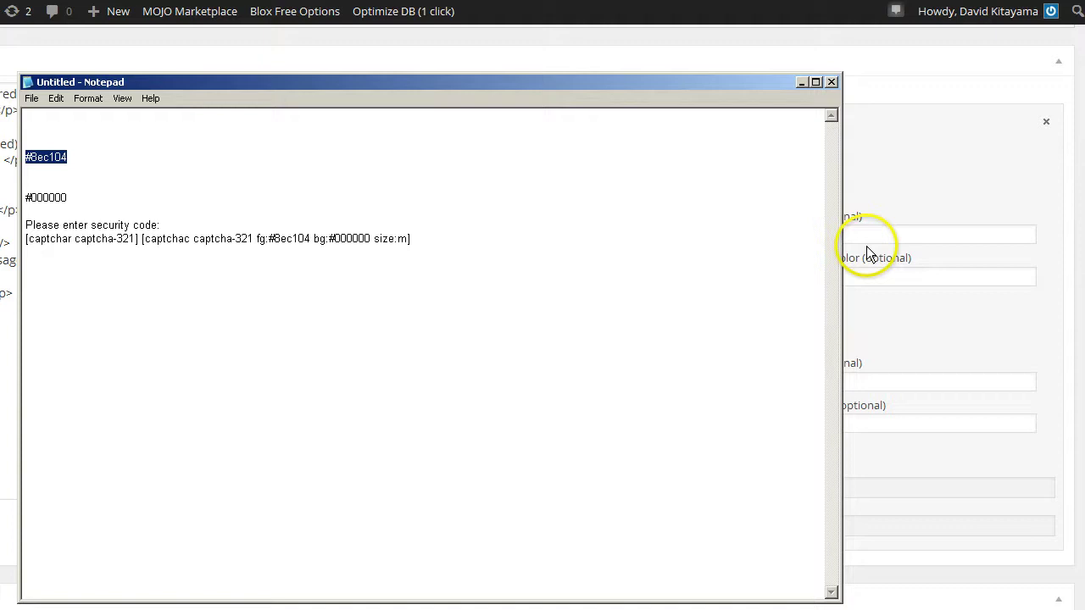
pyautogui.click(882, 164)
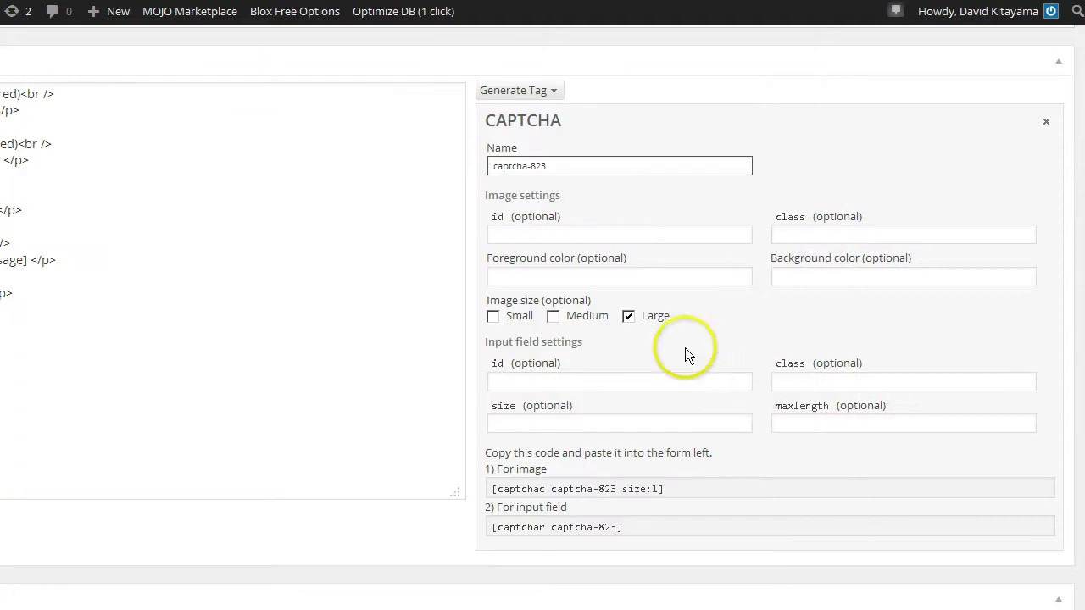
# - Set the CAPTCHA background colour to #000000 alongside the 8ec104 foreground
pyautogui.click(502, 277)
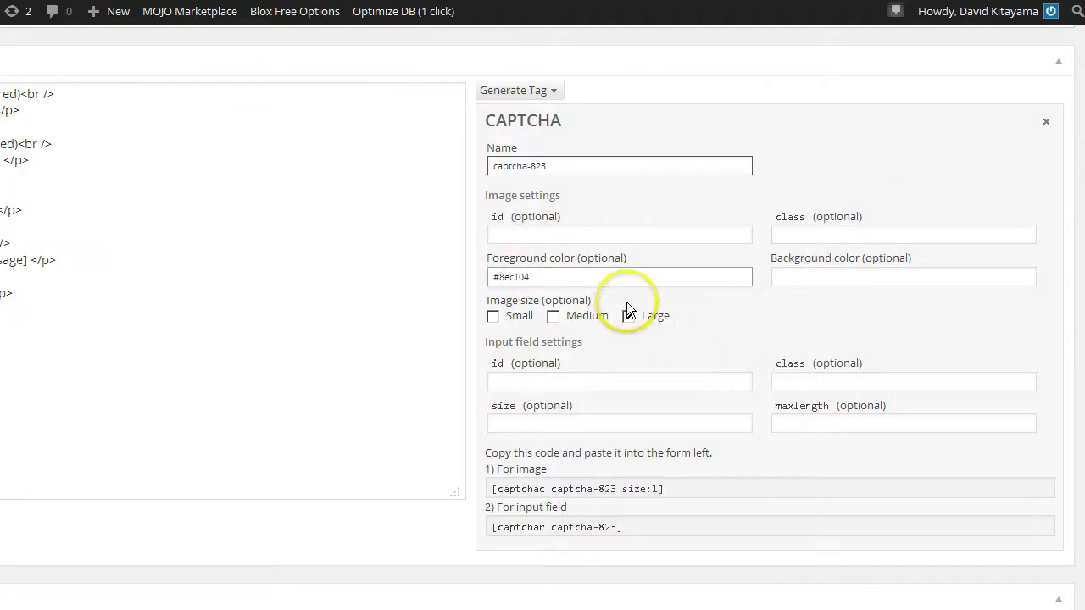
pyautogui.click(782, 275)
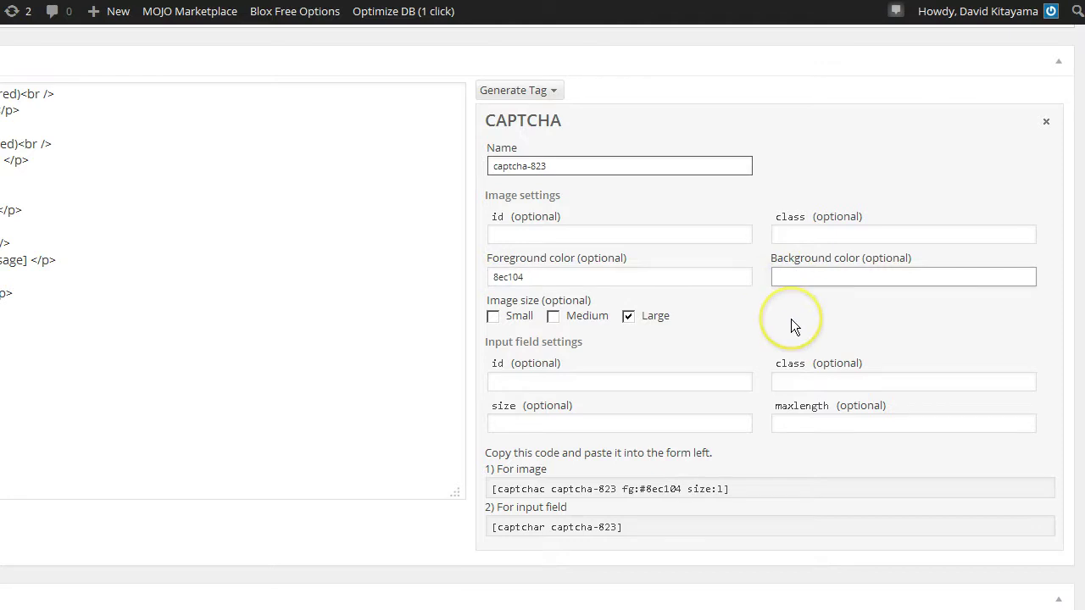
pyautogui.write('#000000')
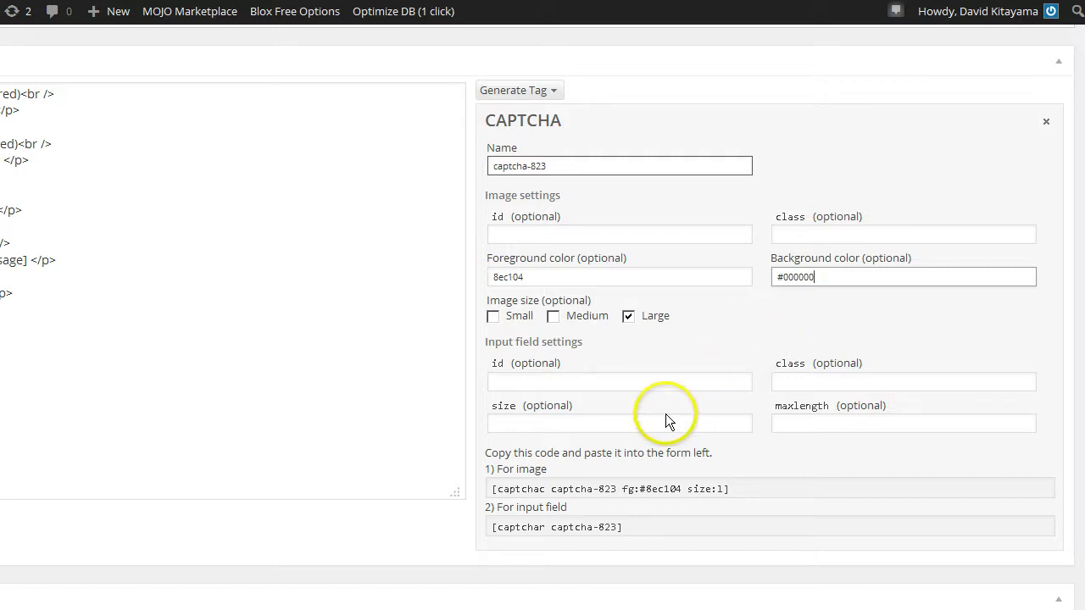
pyautogui.click(701, 397)
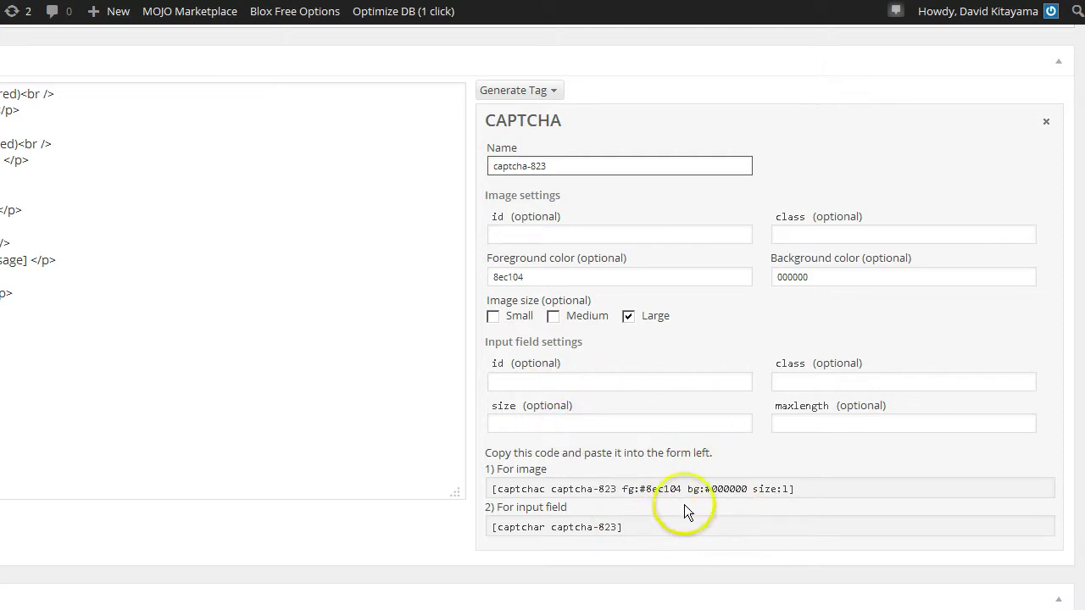
# - Paste the coloured captcha-823 image tag on a new line below the message field
pyautogui.click(797, 489)
pyautogui.hotkey('ctrl', 'c')
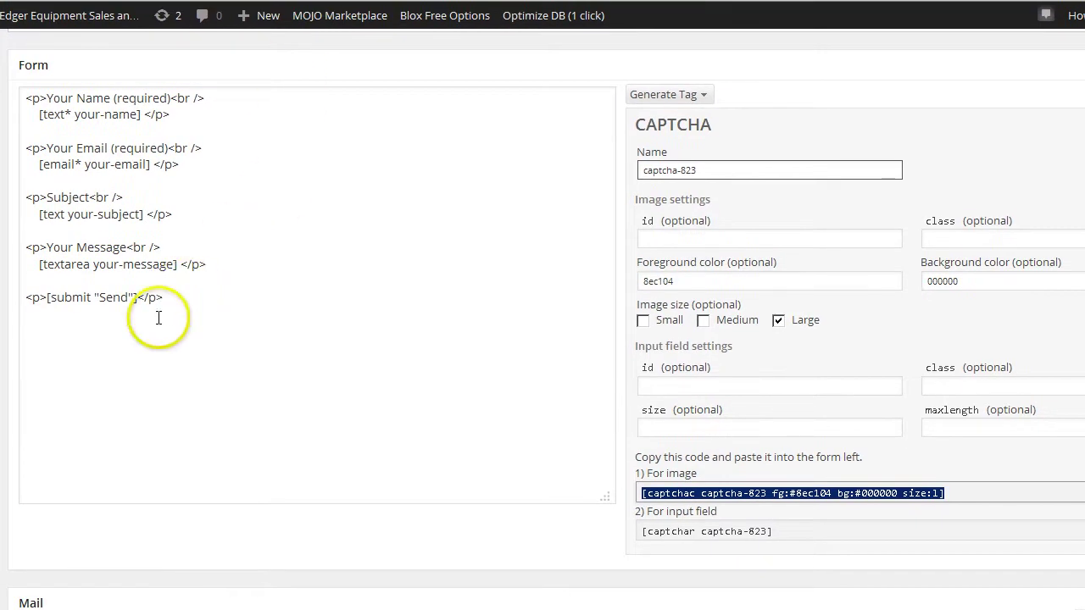
pyautogui.click(206, 264)
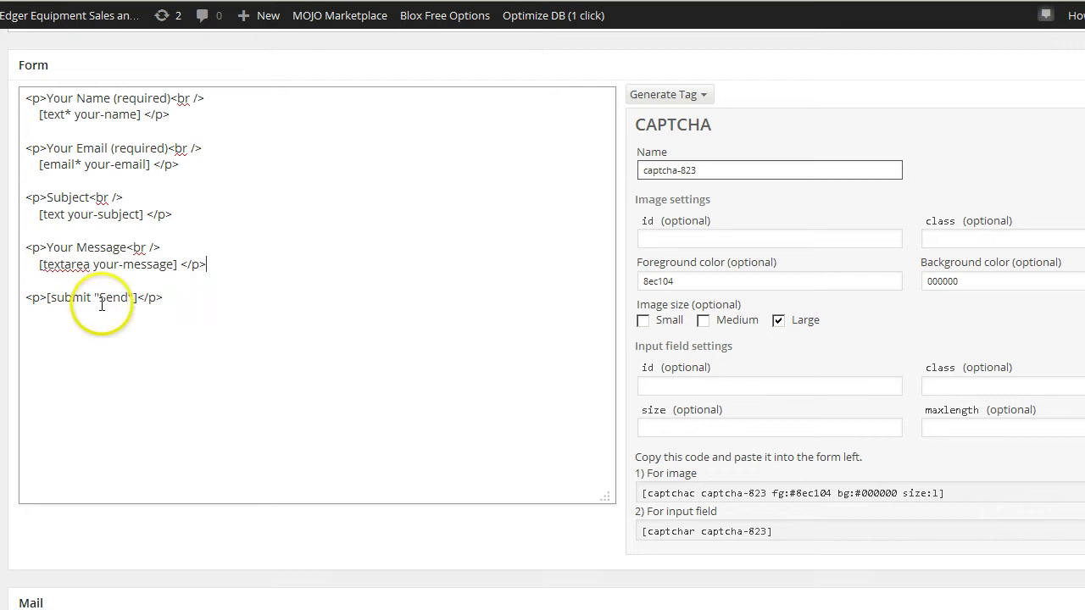
pyautogui.press('Return')
pyautogui.press('Return')
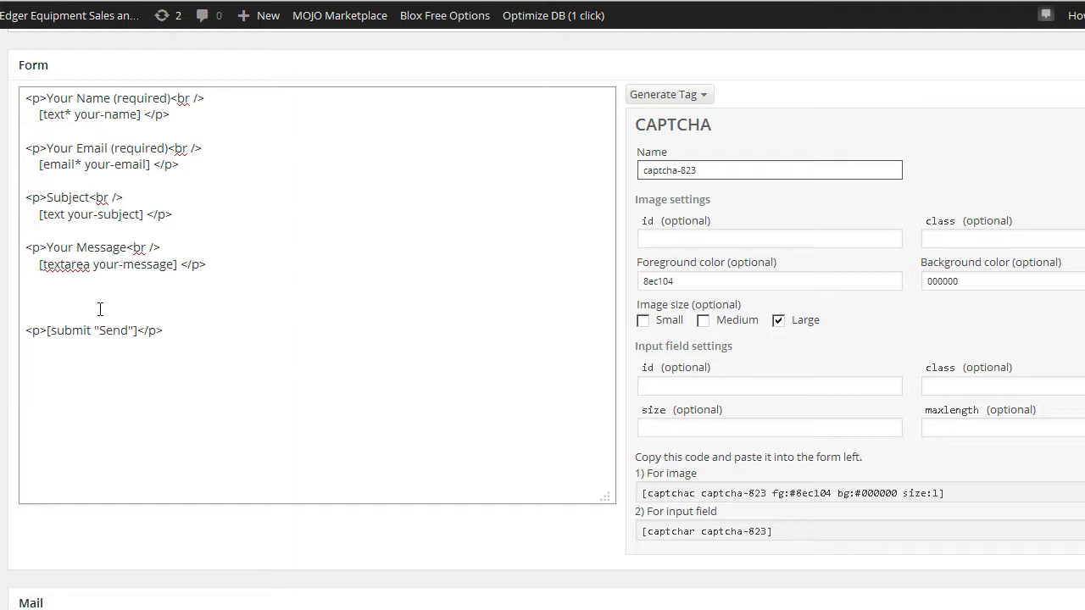
pyautogui.hotkey('ctrl', 'v')
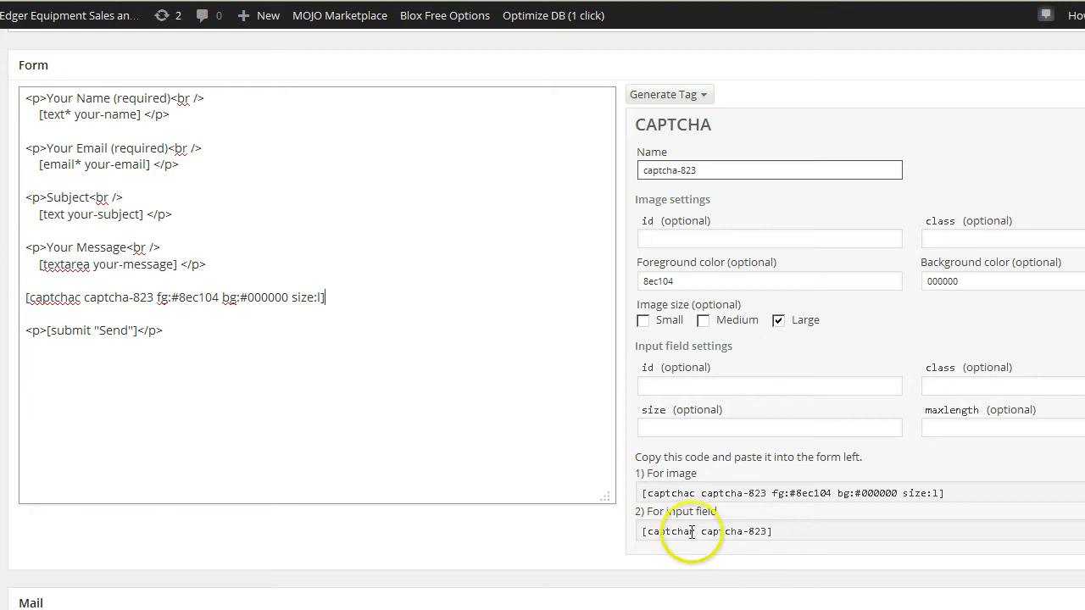
# - Copy the [captchar captcha-823] response field tag and paste it before the image tag
pyautogui.click(775, 531)
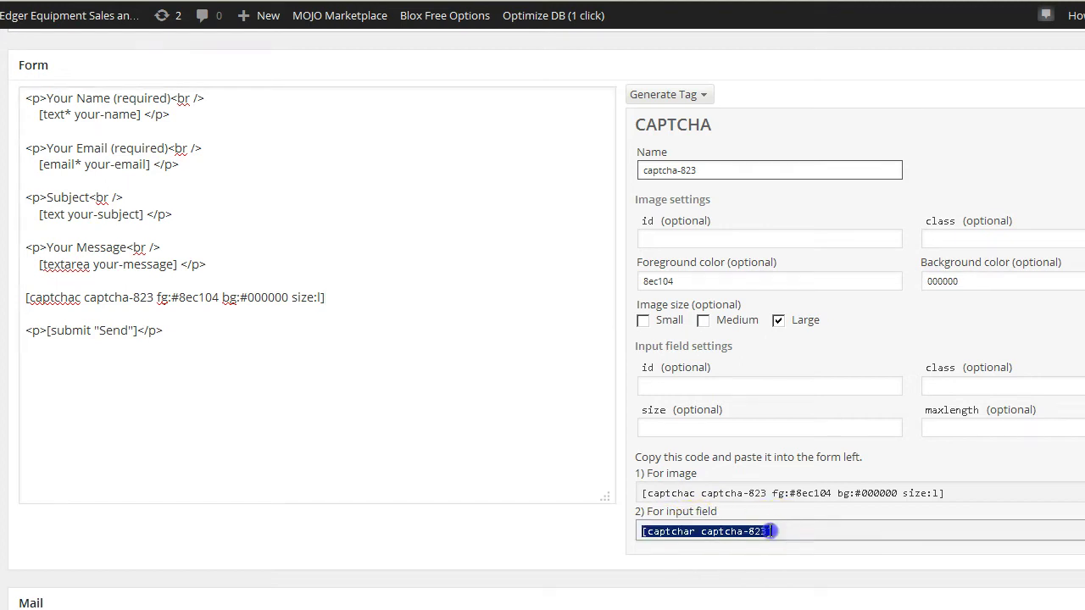
pyautogui.click(775, 531)
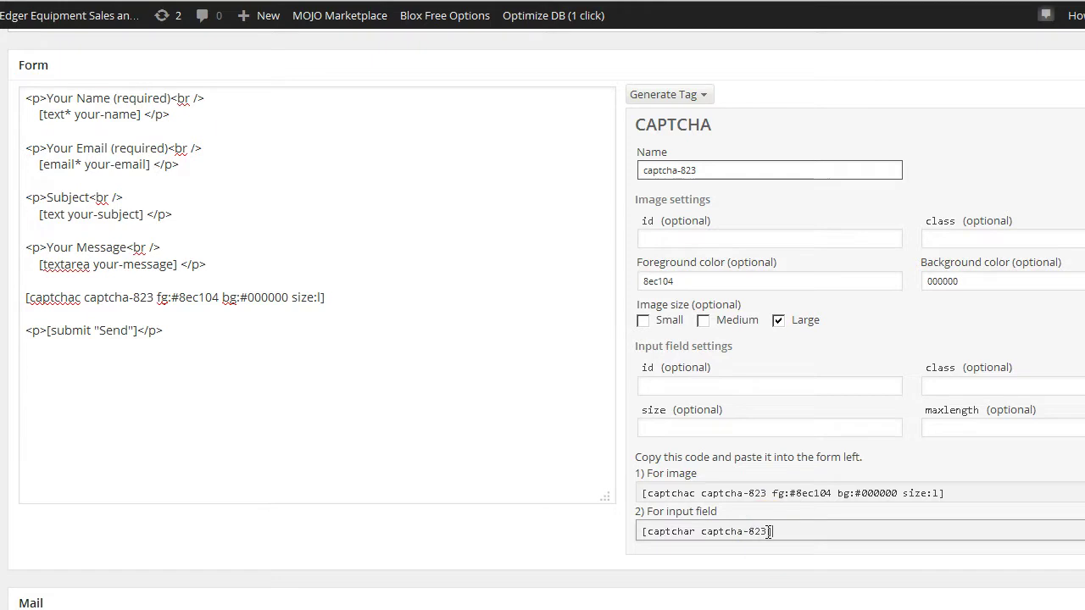
pyautogui.moveTo(778, 531); pyautogui.dragTo(769, 531)
pyautogui.click(778, 531)
pyautogui.hotkey('ctrl', 'c')
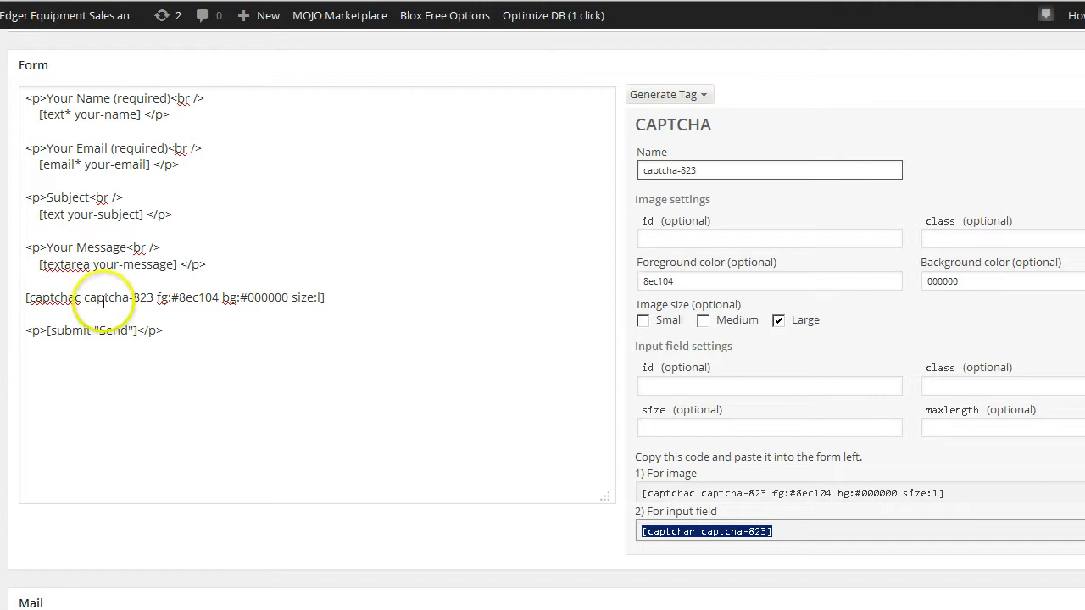
pyautogui.click(27, 297)
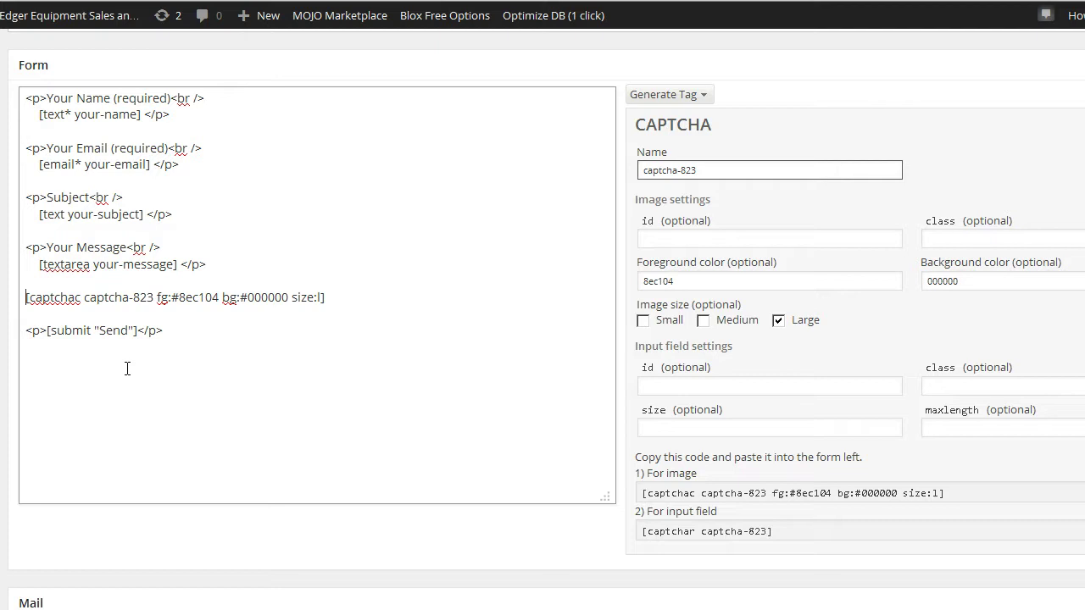
pyautogui.hotkey('ctrl', 'v')
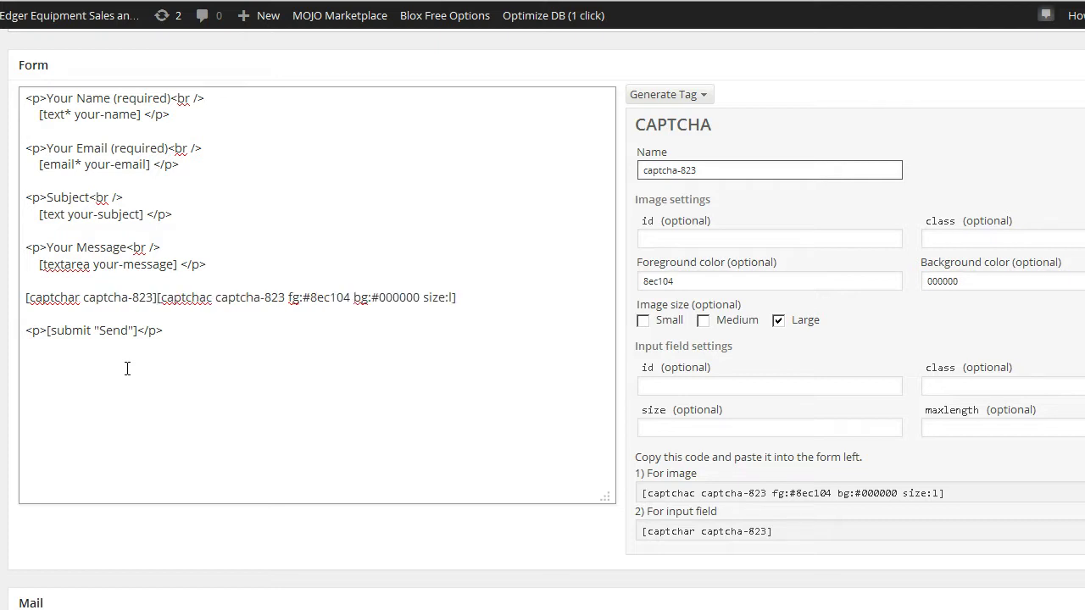
# - Add the prompt line 'Please enter security code:' above the CAPTCHA tags
pyautogui.click(205, 264)
pyautogui.press('Return')
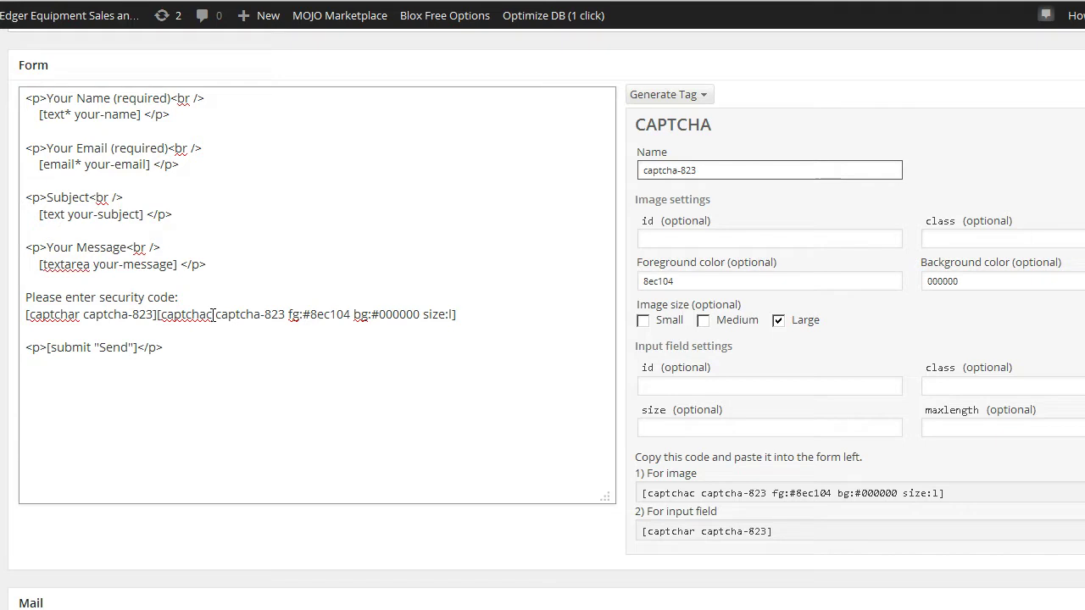
pyautogui.click(177, 297)
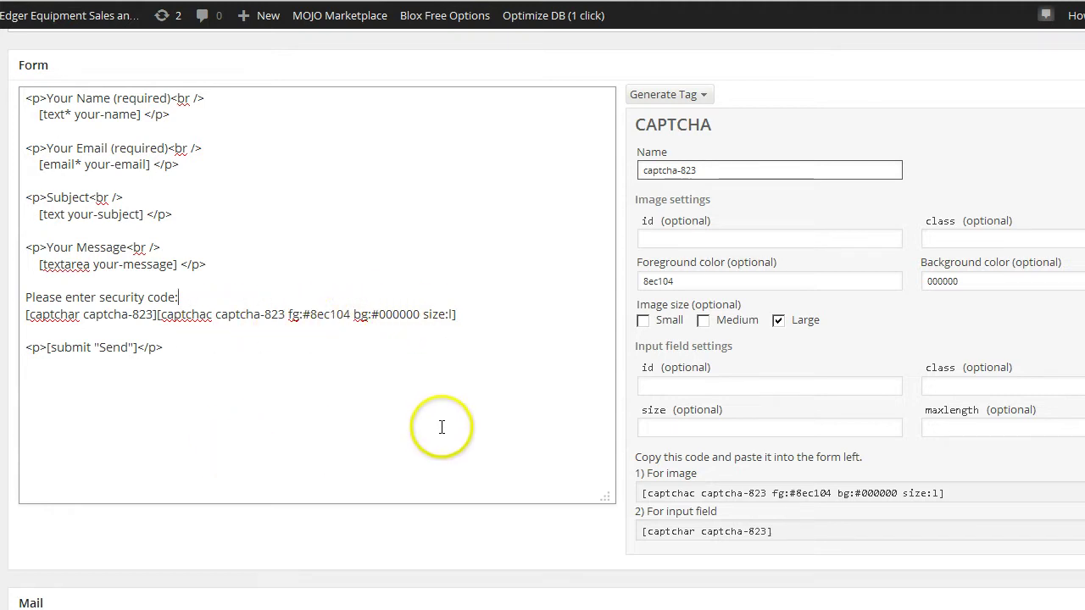
# - Review the Mail and Messages sections and save the DkOptical Request form
pyautogui.scroll(-10, 442, 428)
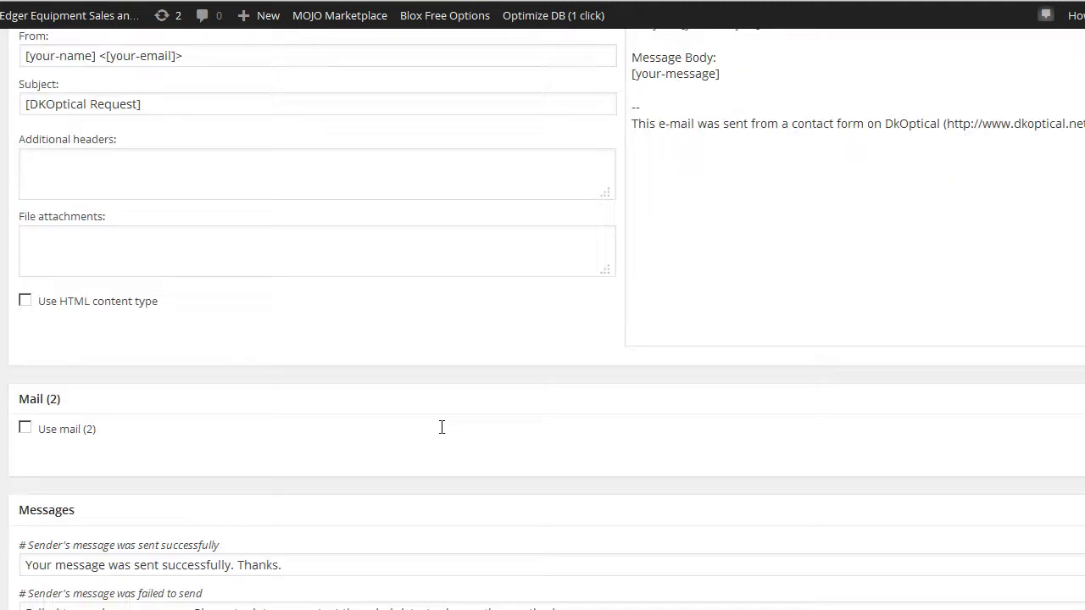
pyautogui.scroll(-10, 443, 427)
pyautogui.scroll(10, 443, 427)
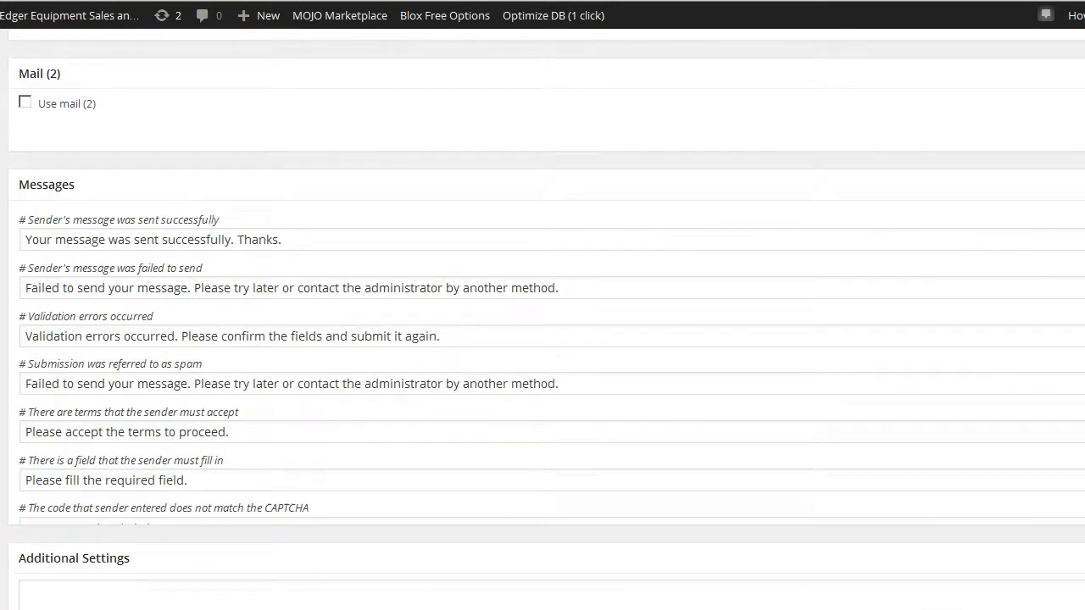
pyautogui.scroll(15, 543, 340)
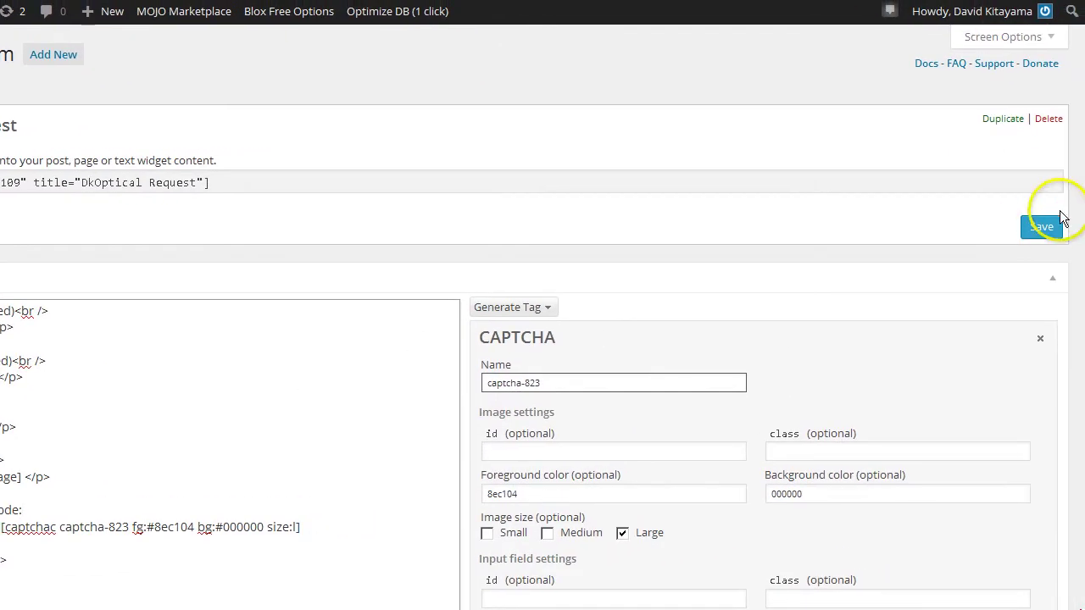
pyautogui.click(1045, 228)
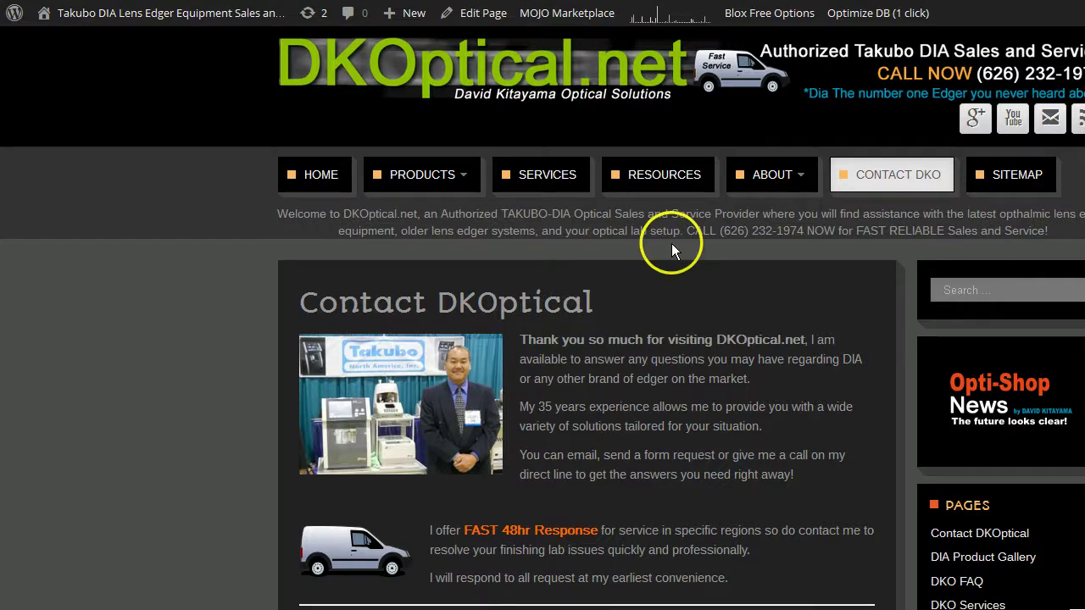
# - Scroll down the live Contact DKOptical page to its contact form
pyautogui.scroll(-4, 666, 243)
pyautogui.scroll(-7, 407, 283)
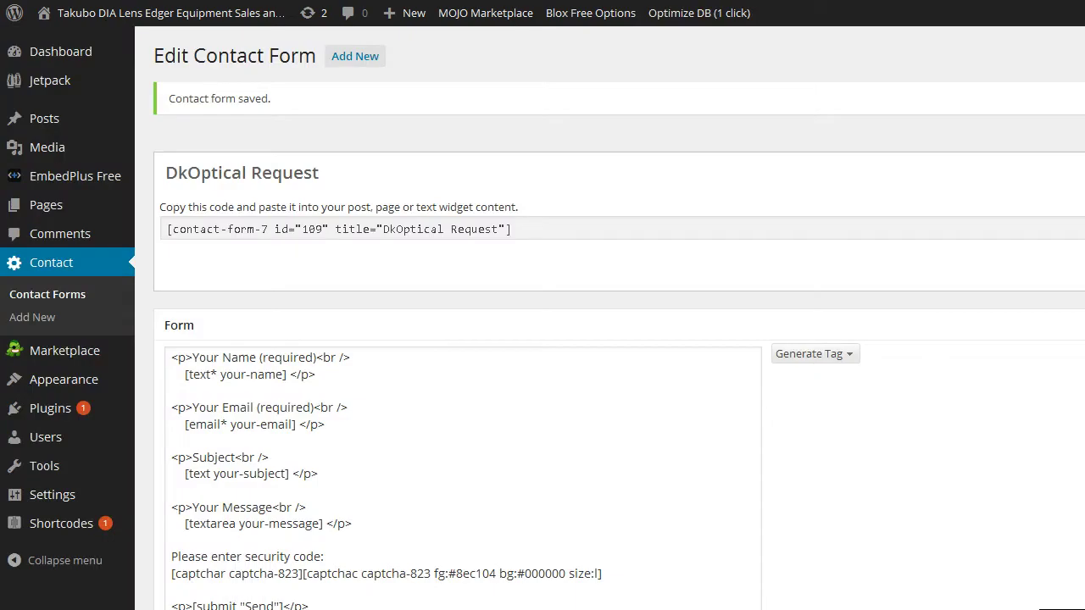
# - Choose CAPTCHA from Generate Tag twice for a fresh captcha-509 generator, then scroll up
pyautogui.scroll(-3, 501, 412)
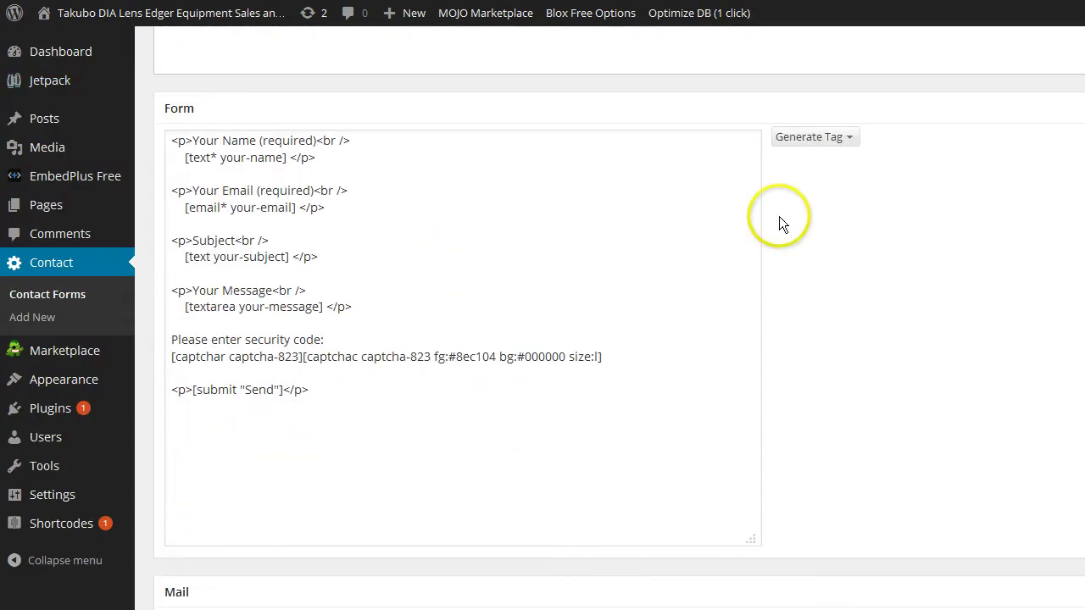
pyautogui.click(802, 140)
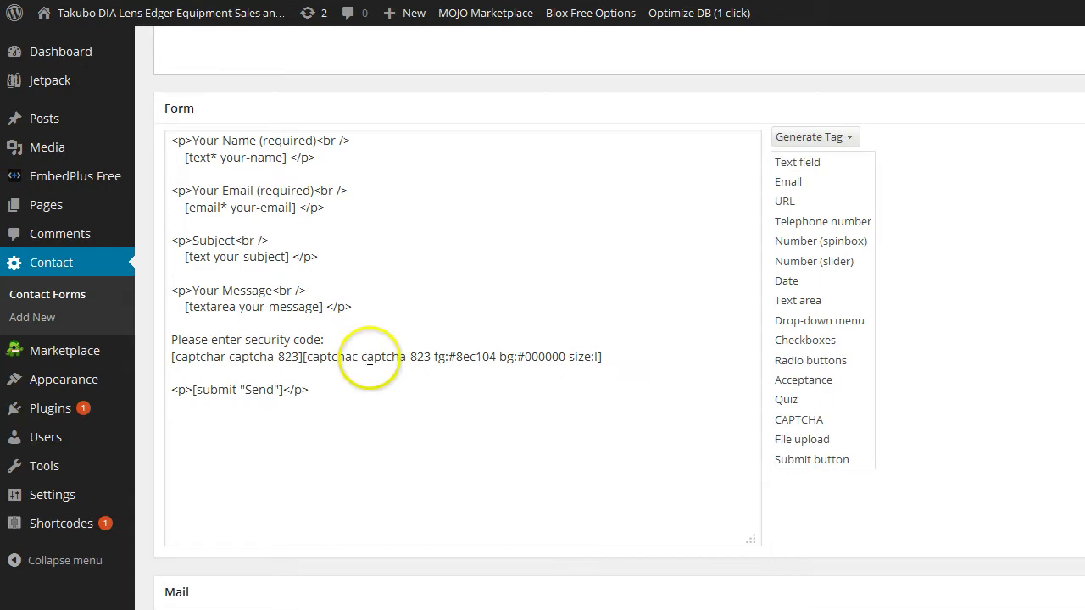
pyautogui.click(797, 419)
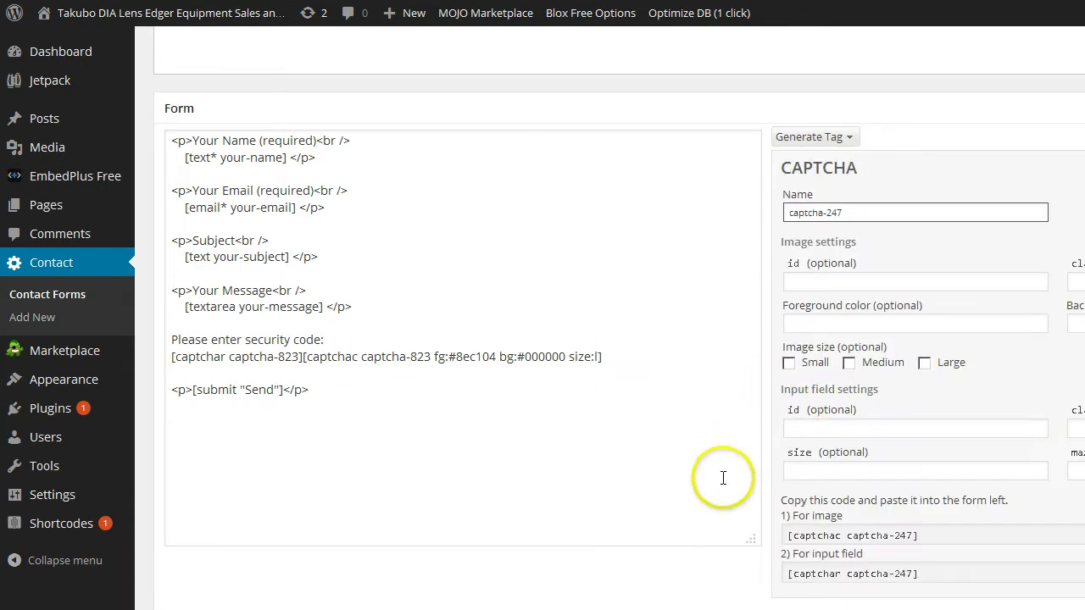
pyautogui.click(844, 137)
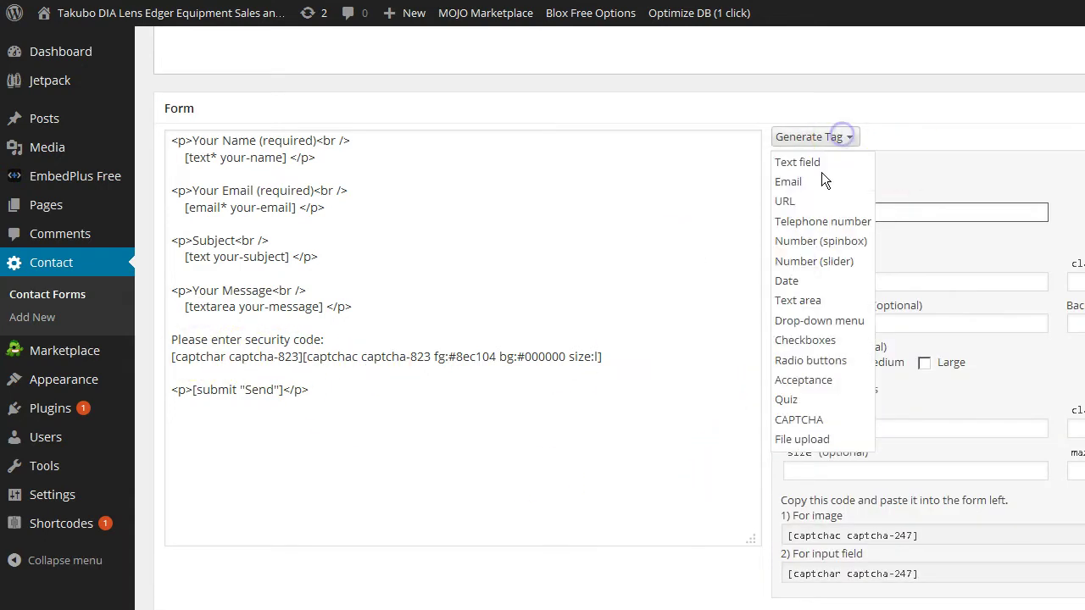
pyautogui.click(796, 419)
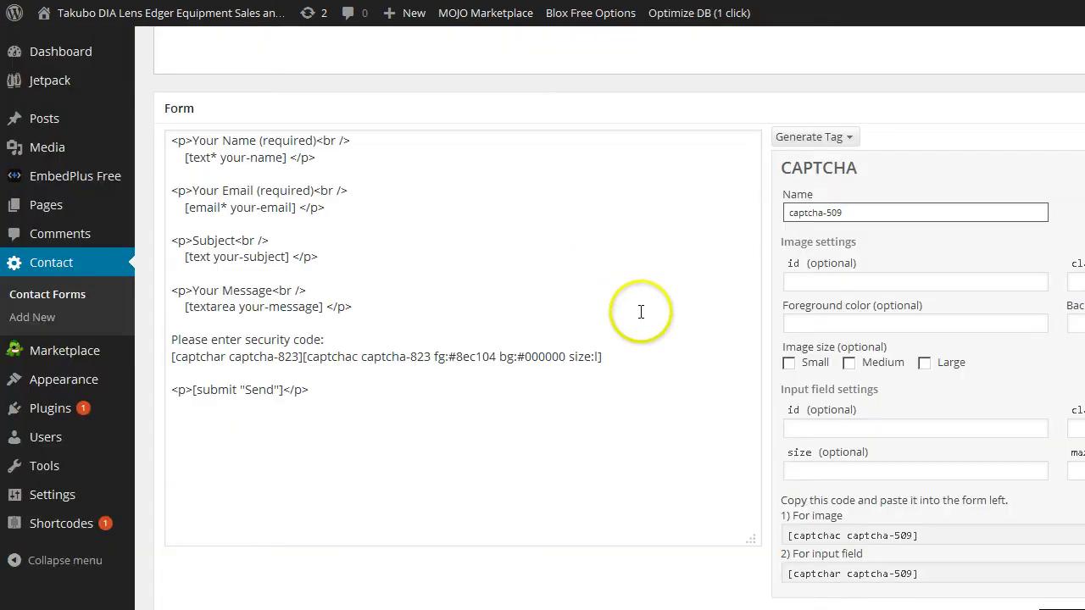
pyautogui.scroll(3, 641, 312)
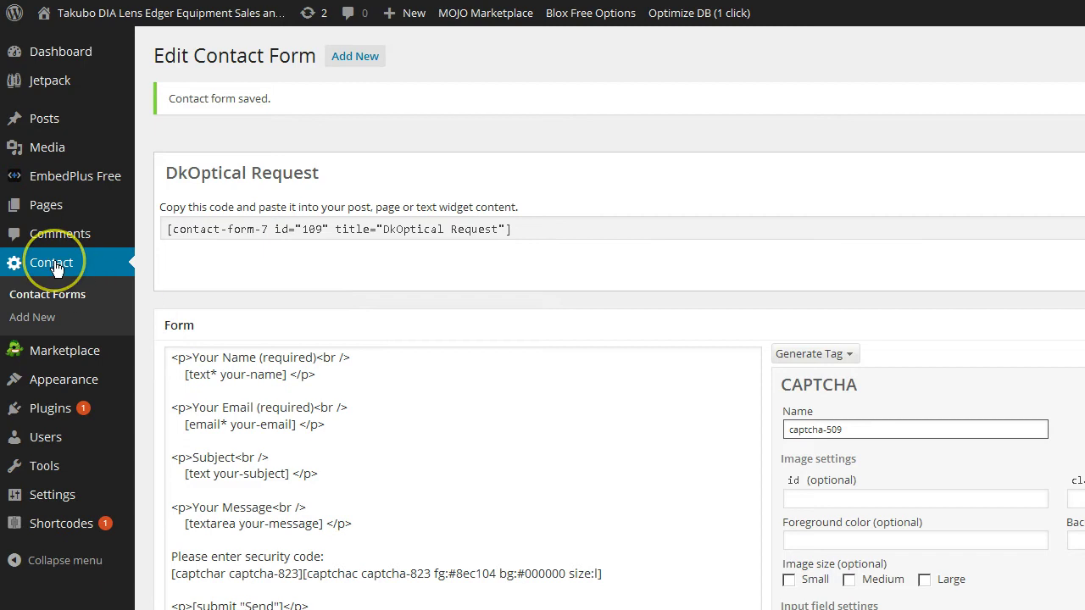
# - Go to Installed Plugins and confirm Contact Form 7 and Really Simple CAPTCHA are active
pyautogui.click(54, 408)
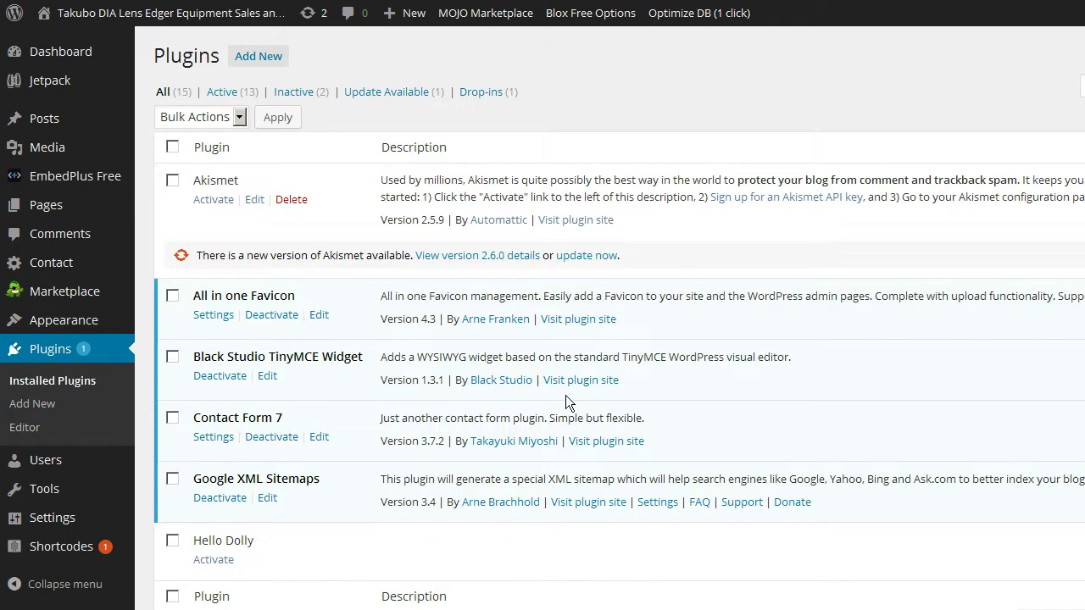
pyautogui.scroll(-3, 566, 395)
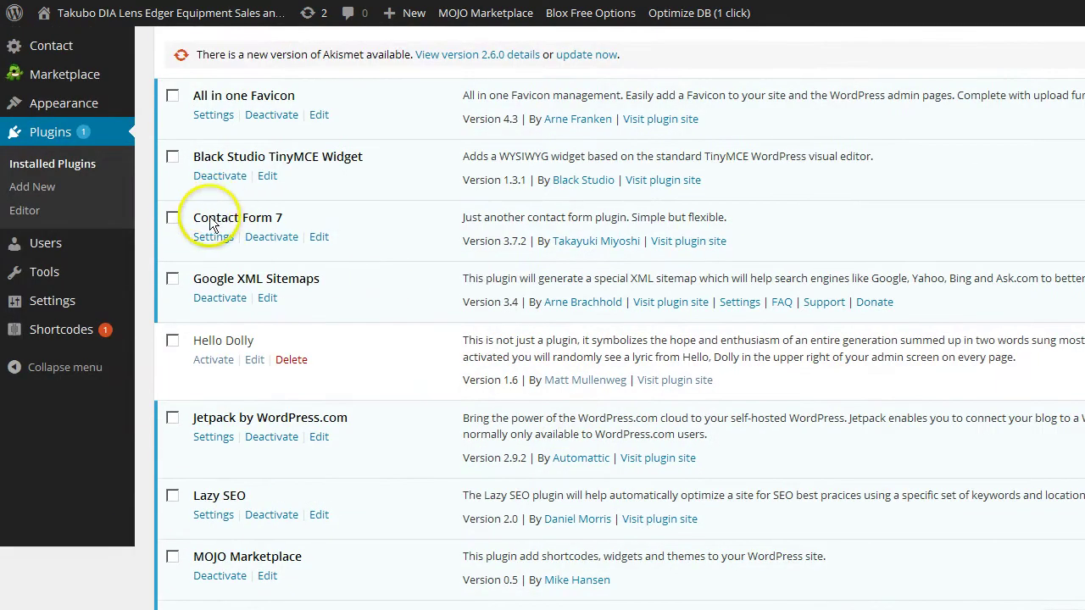
pyautogui.scroll(-4, 266, 227)
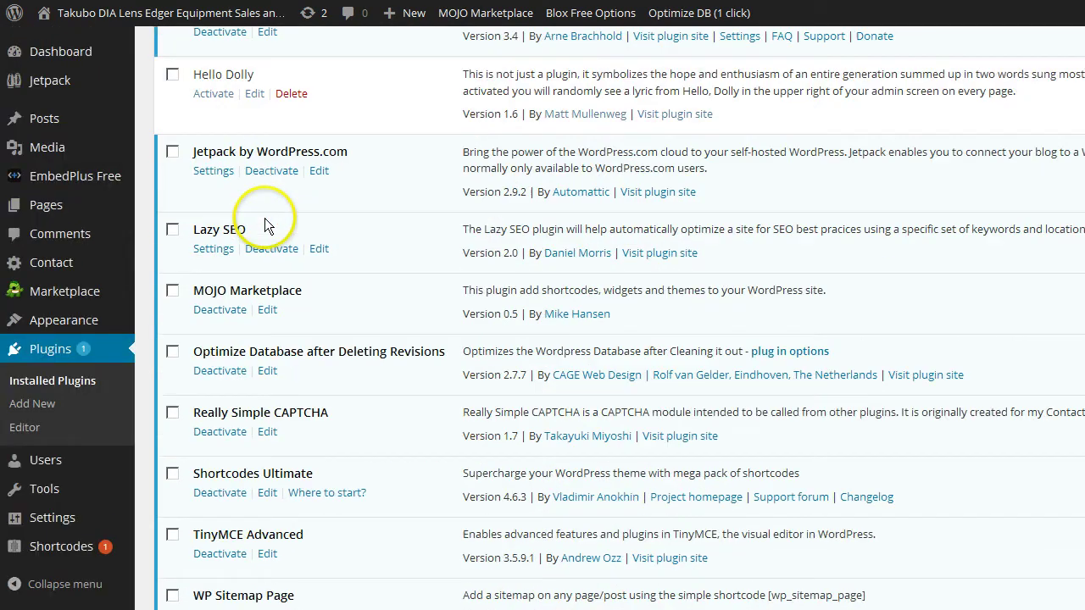
pyautogui.scroll(-1, 265, 228)
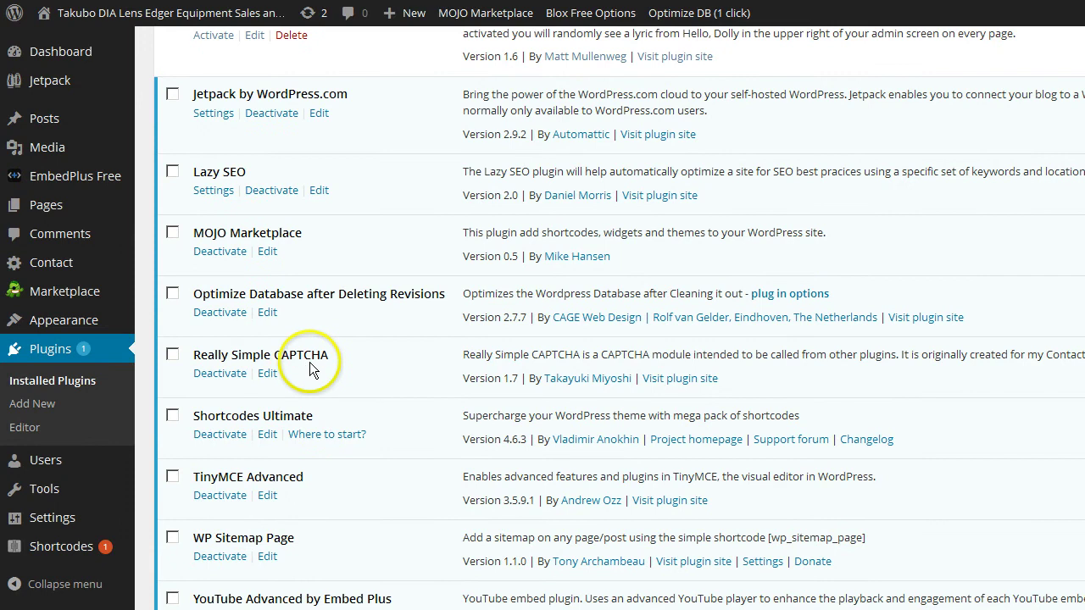
pyautogui.scroll(4, 480, 375)
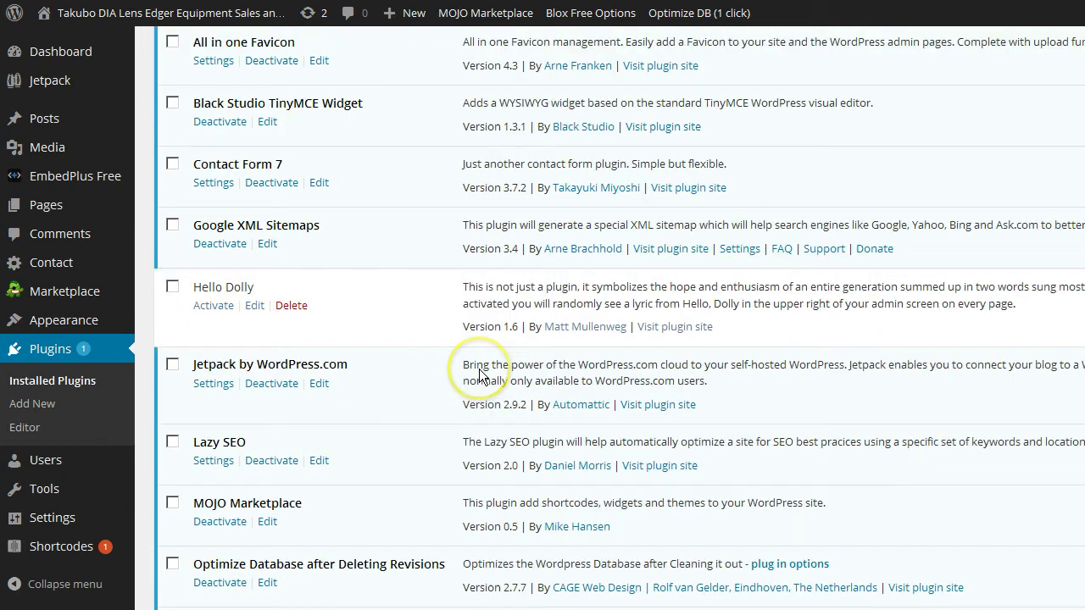
pyautogui.scroll(4, 480, 374)
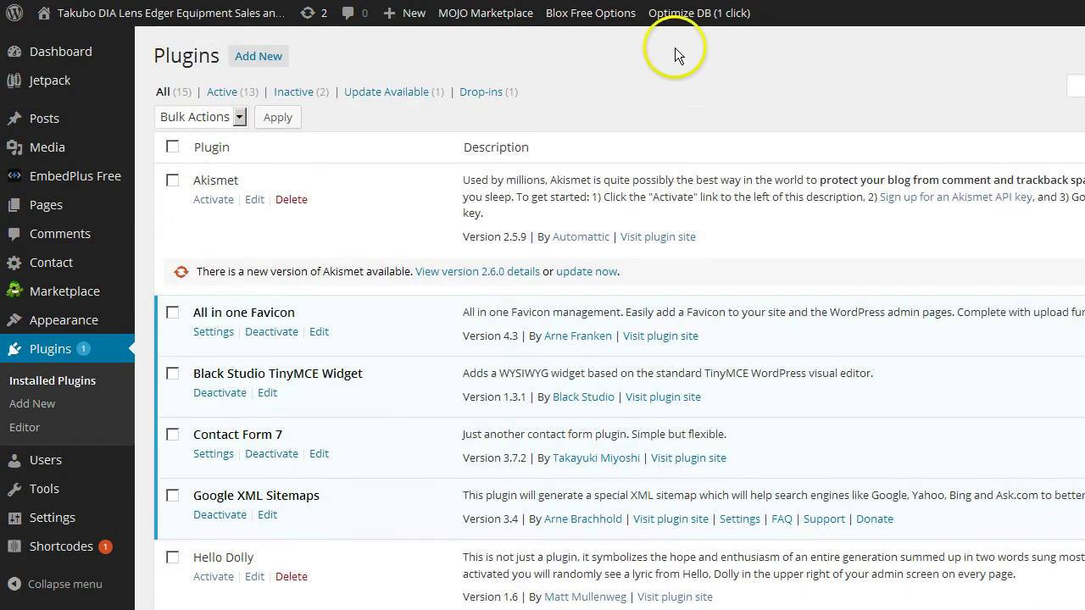